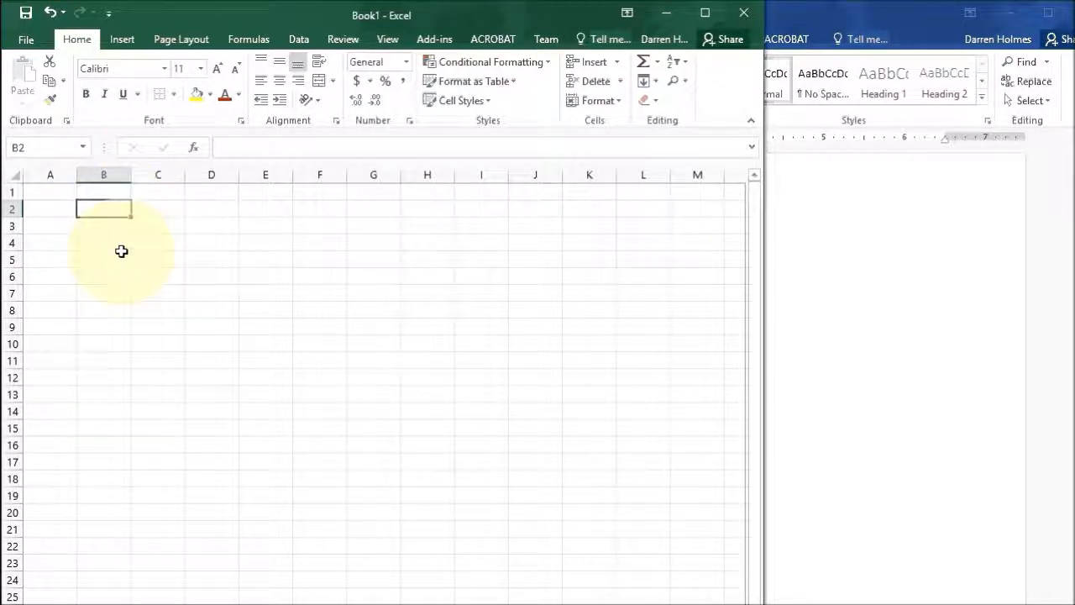
Step: Enter the column headings "Time" in B2 and "Voltage" in C2
{"action": "type", "text": "T"}
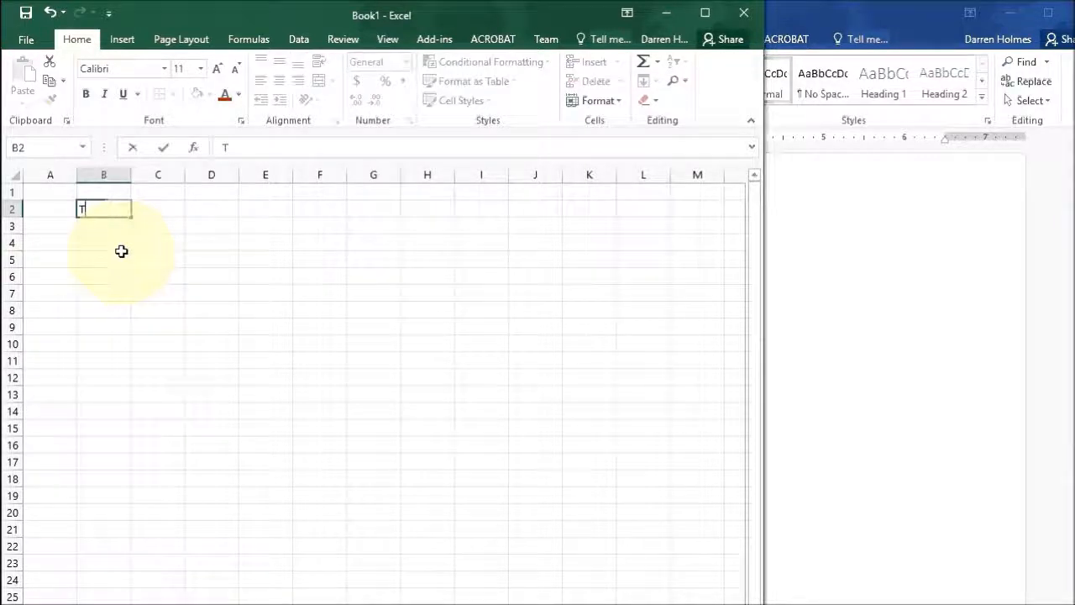
{"action": "type", "text": "ime"}
{"action": "left_click", "coordinate": [162, 210]}
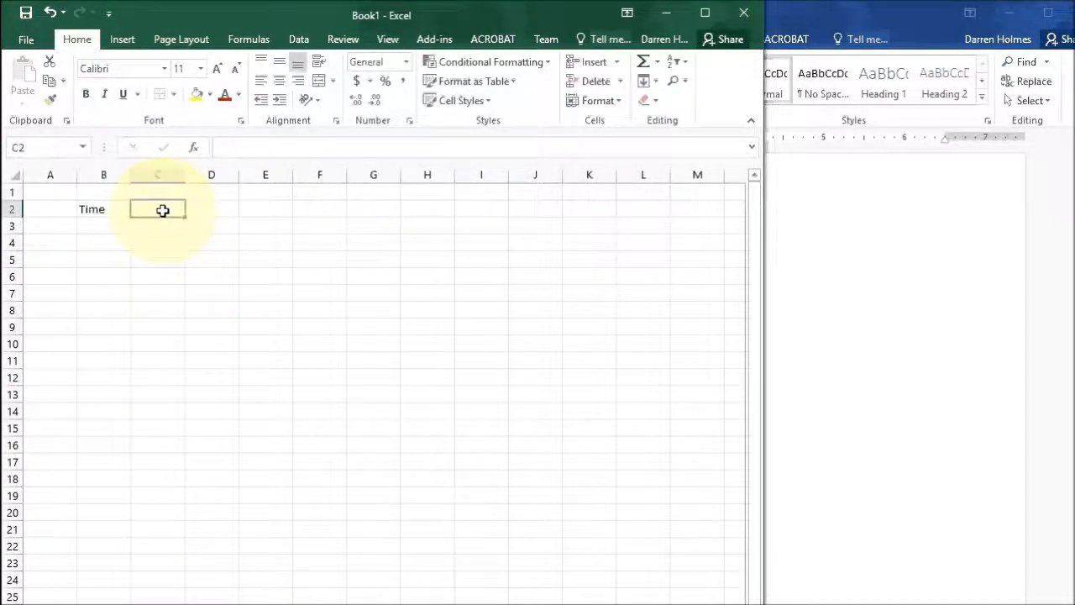
{"action": "type", "text": "V"}
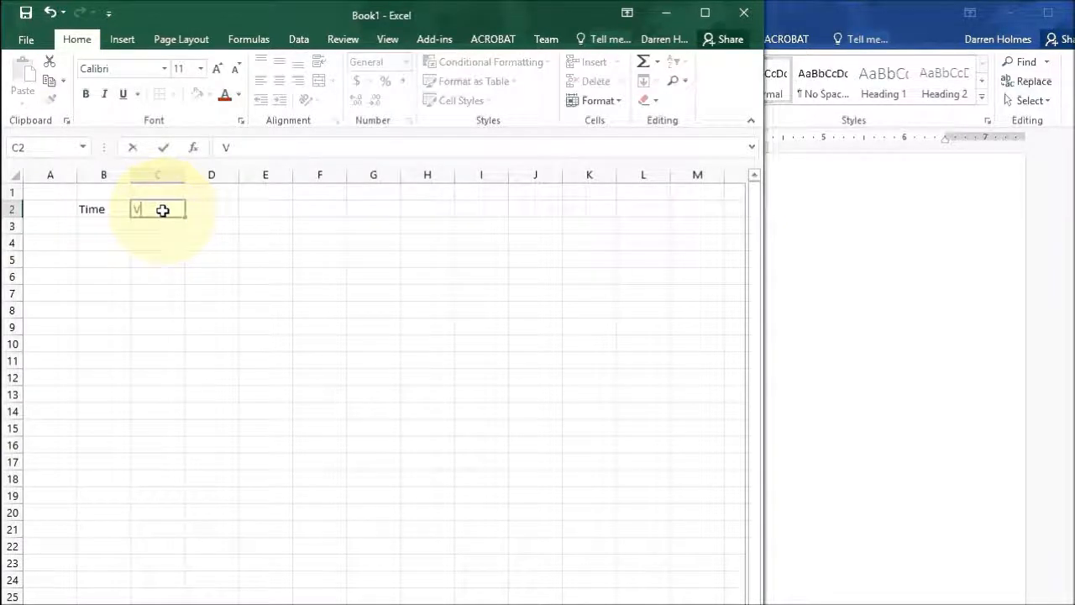
{"action": "type", "text": "oltage"}
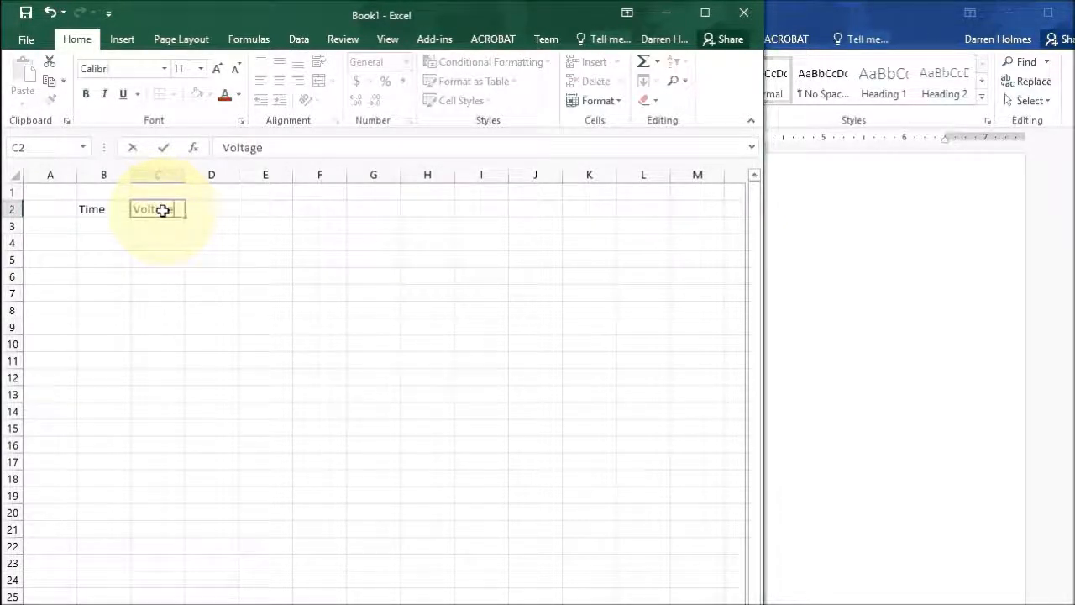
Step: Enter 0 as the first time value in B3 and the formula =B3+10 in B4
{"action": "left_click", "coordinate": [95, 227]}
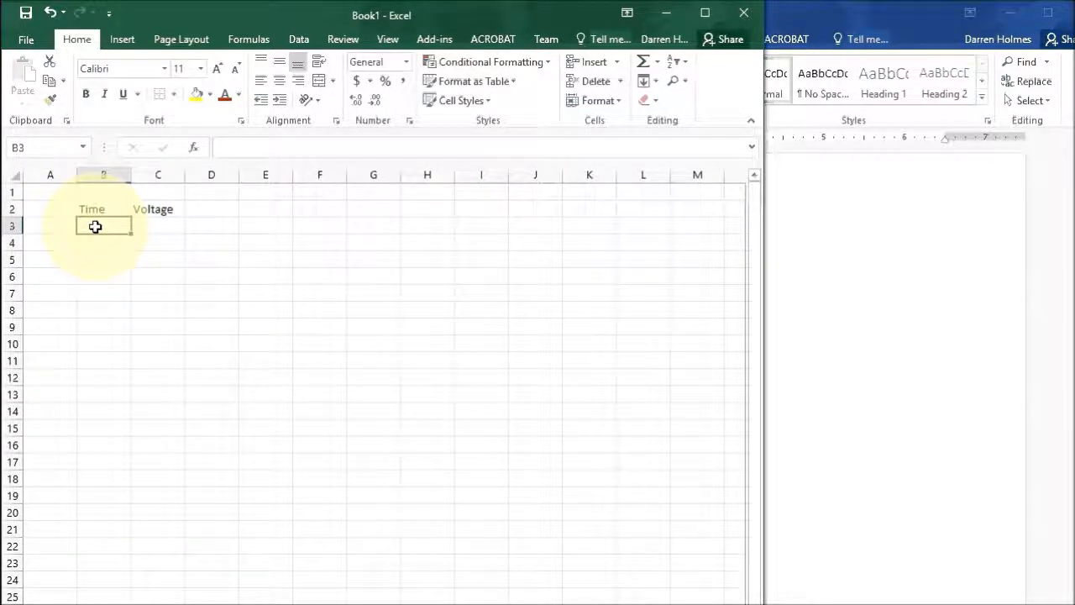
{"action": "type", "text": "0"}
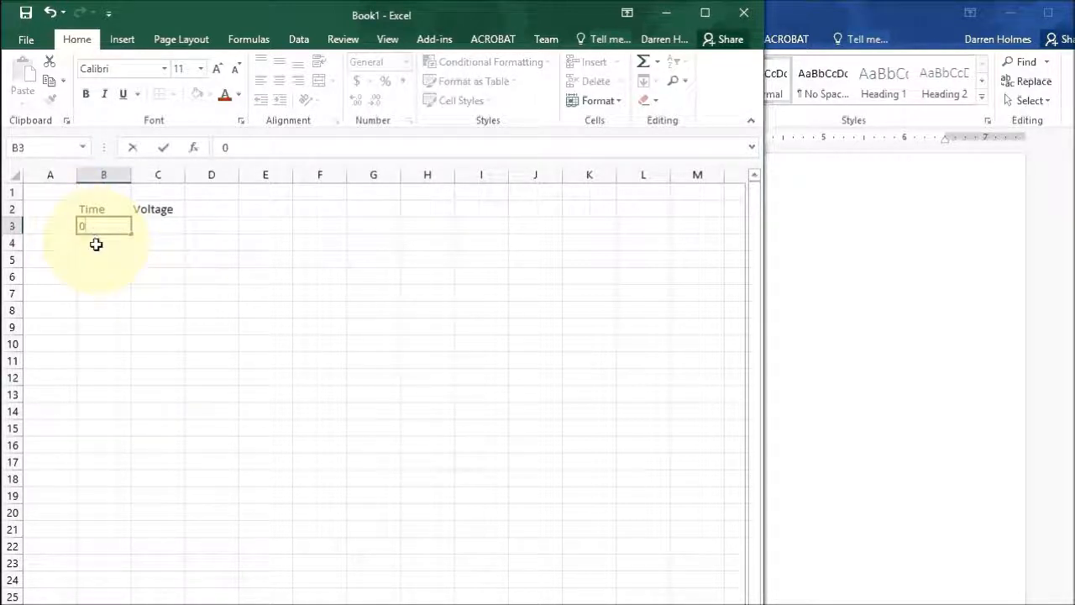
{"action": "left_click", "coordinate": [96, 242]}
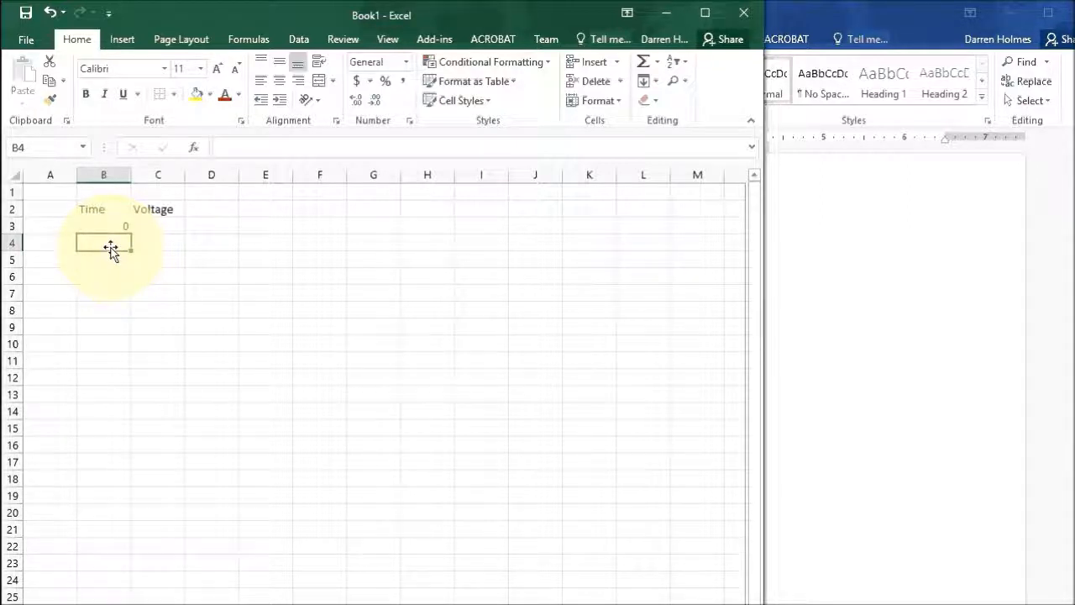
{"action": "type", "text": "="}
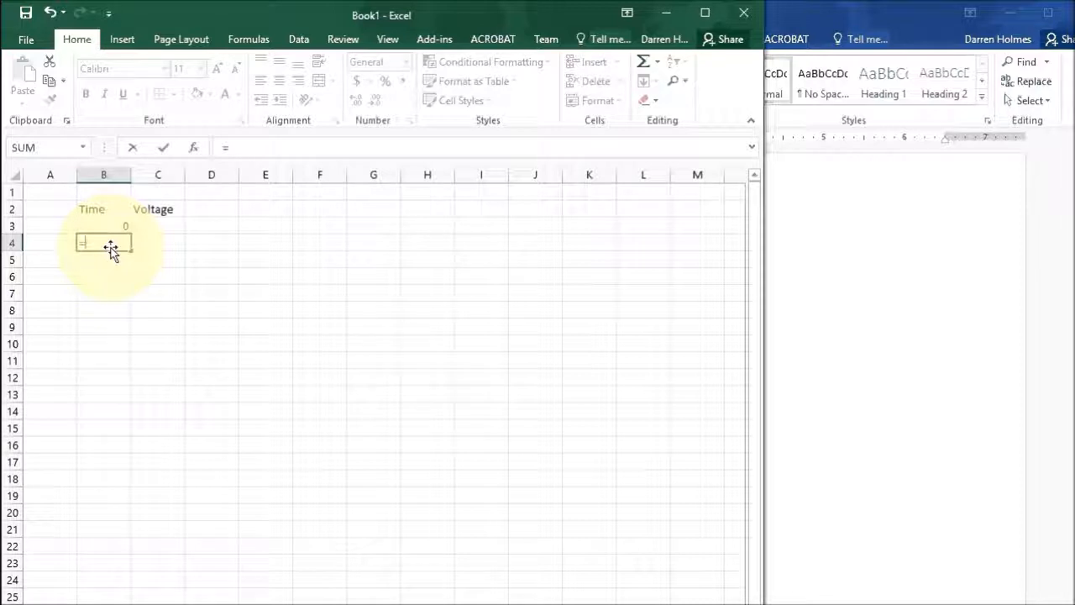
{"action": "key", "text": "Up"}
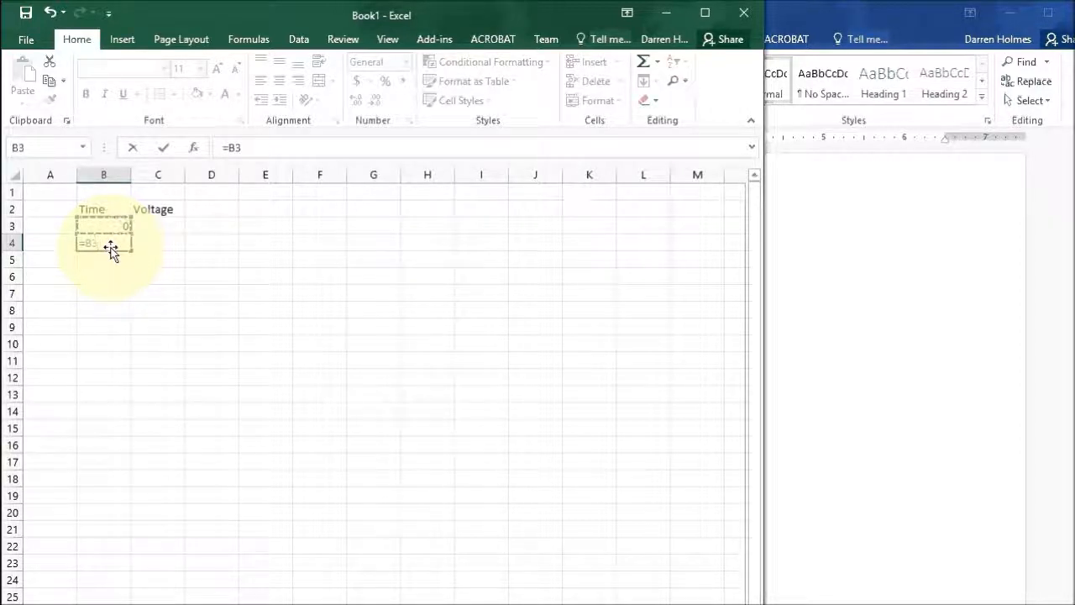
{"action": "type", "text": "+10"}
{"action": "key", "text": "Return"}
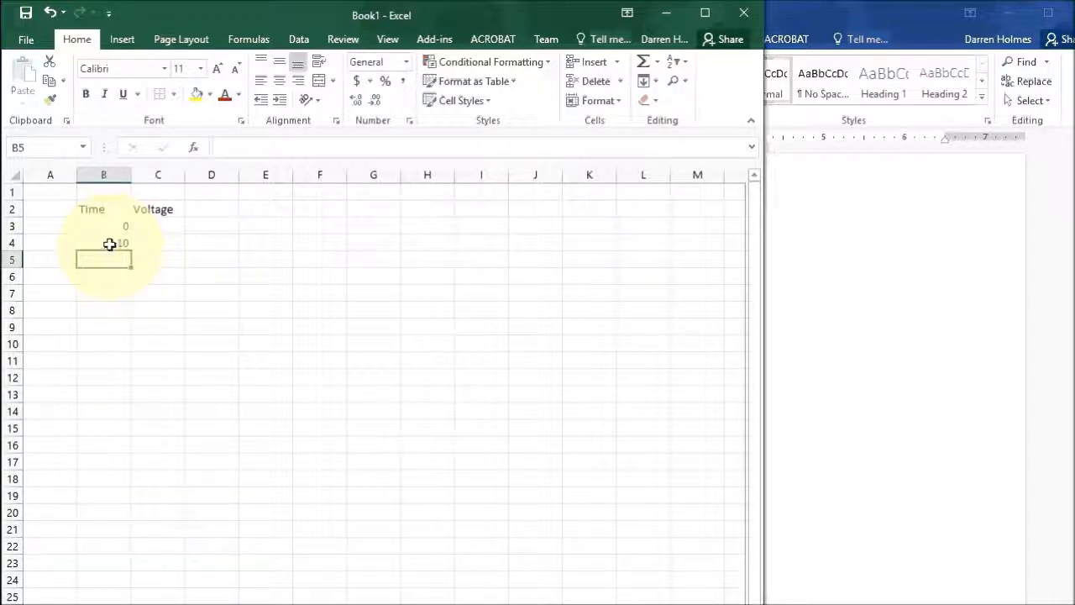
Step: Copy the time formula from B4 and paste it into cells B5 through B21
{"action": "left_click", "coordinate": [109, 245]}
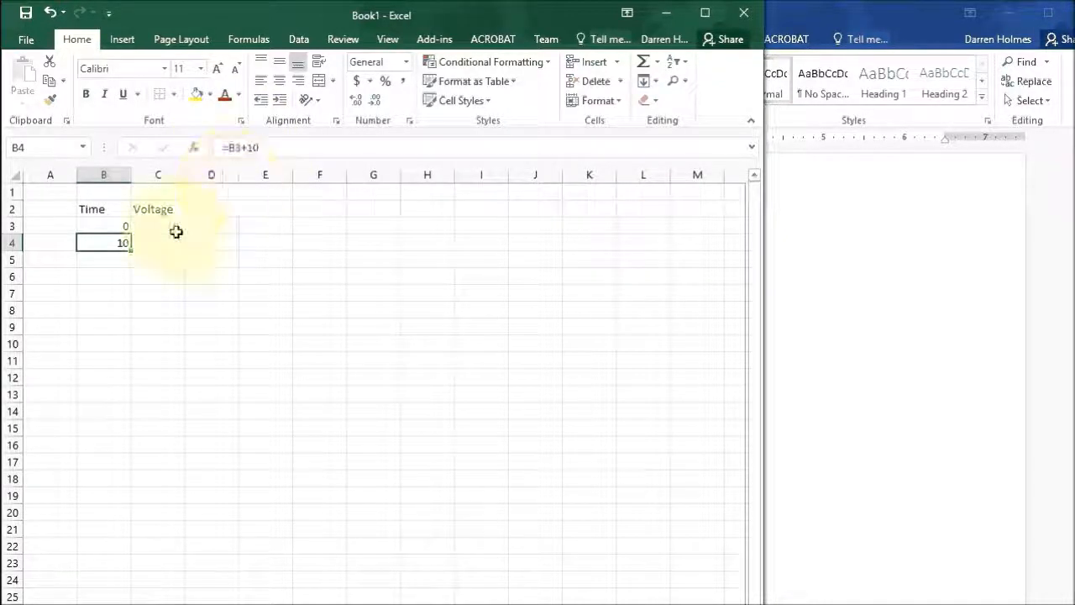
{"action": "right_click", "coordinate": [106, 243]}
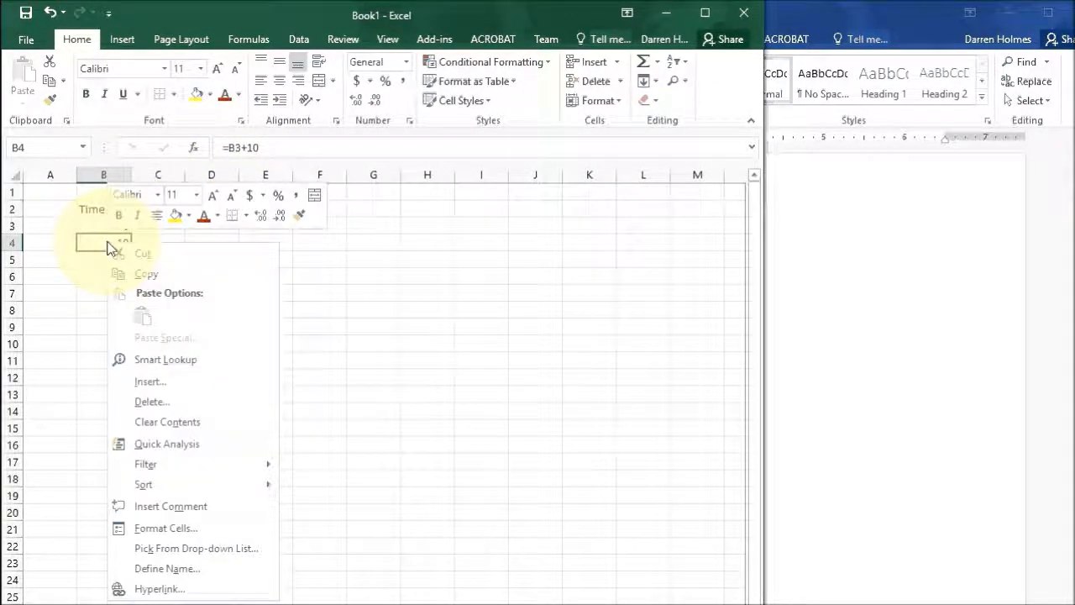
{"action": "left_click", "coordinate": [142, 278]}
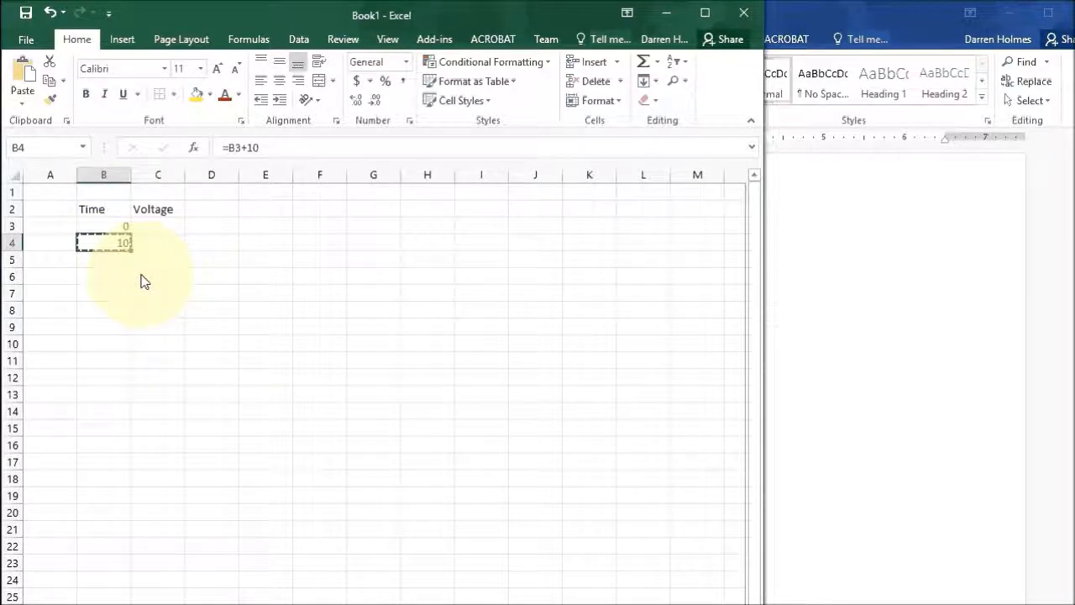
{"action": "left_click", "coordinate": [109, 263]}
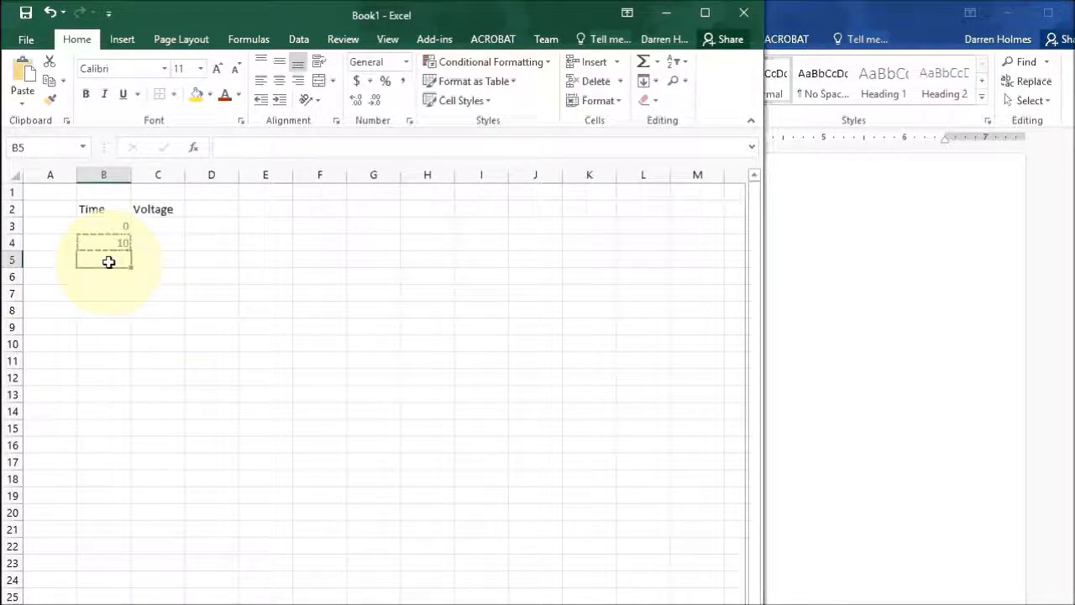
{"action": "left_click_drag", "start_coordinate": [108, 262], "coordinate": [108, 535]}
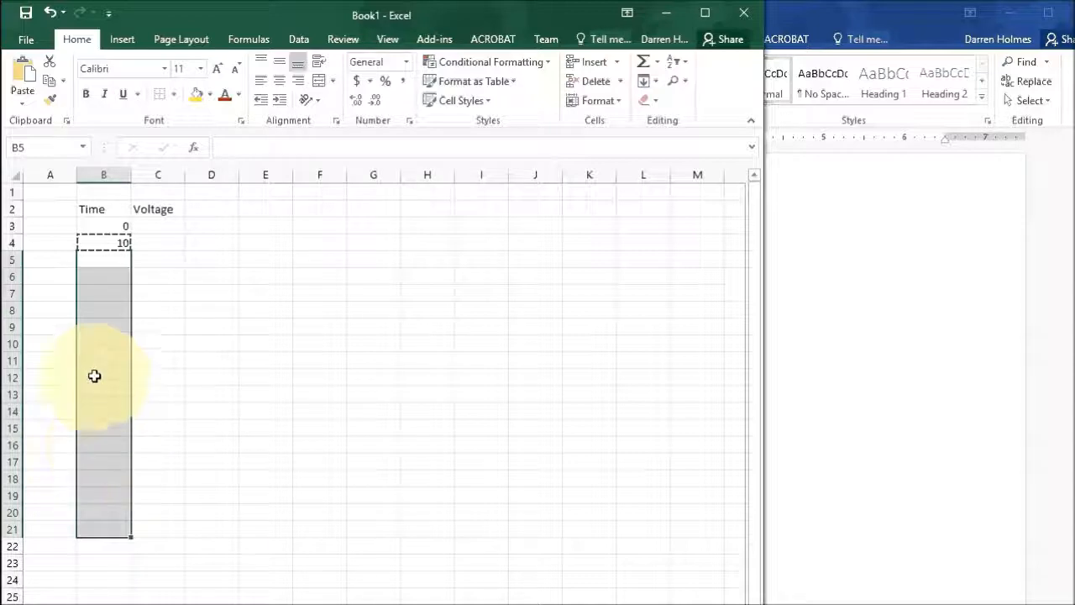
{"action": "right_click", "coordinate": [99, 261]}
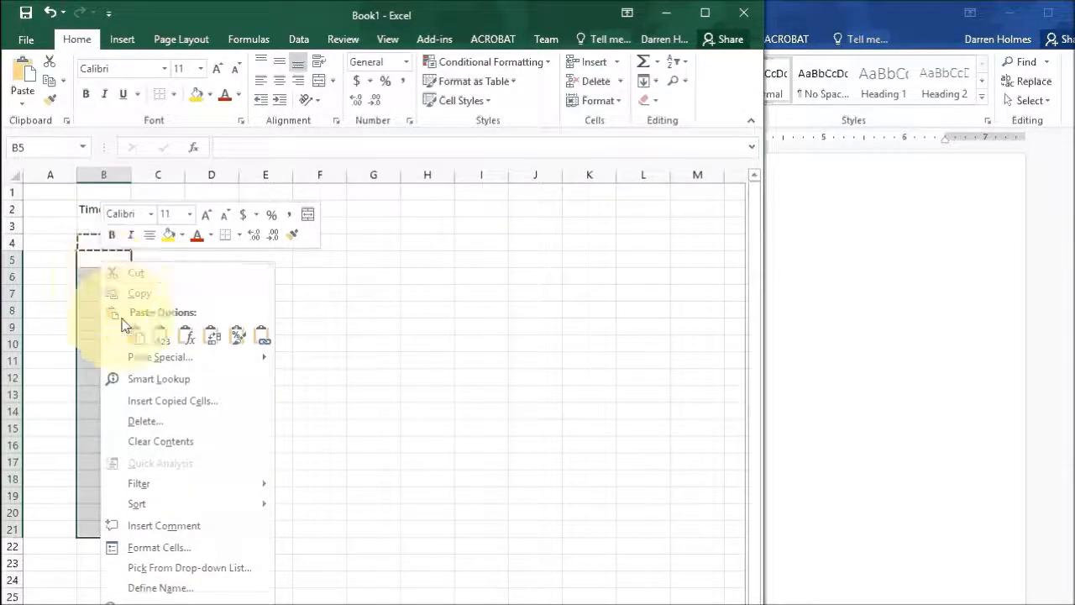
{"action": "left_click", "coordinate": [137, 337]}
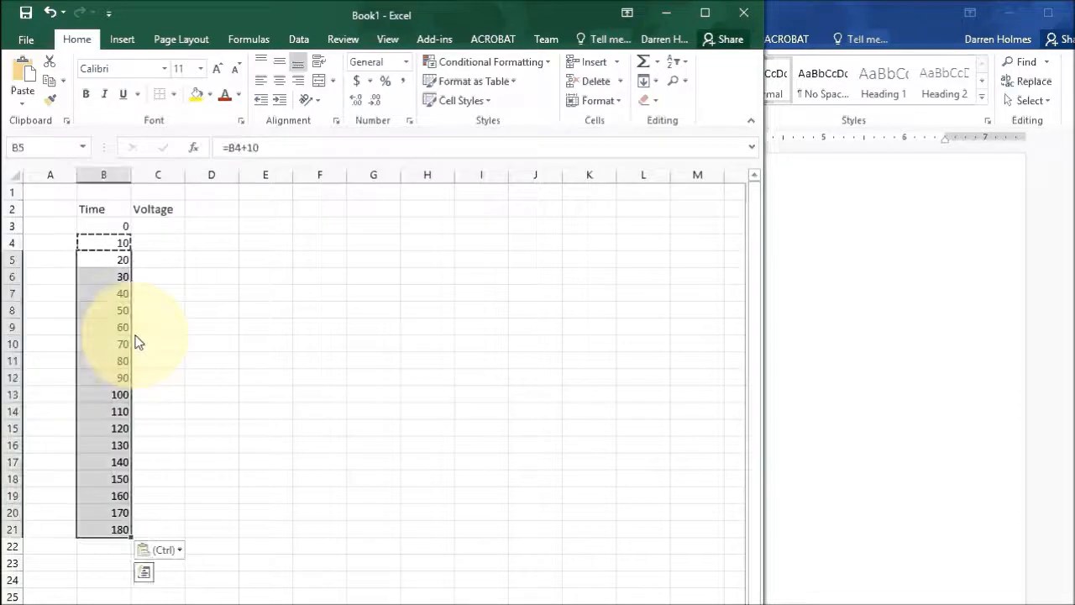
Step: Check the pasted time formulas cell by cell from B5 down to B11
{"action": "left_click", "coordinate": [121, 260]}
{"action": "left_click", "coordinate": [115, 277]}
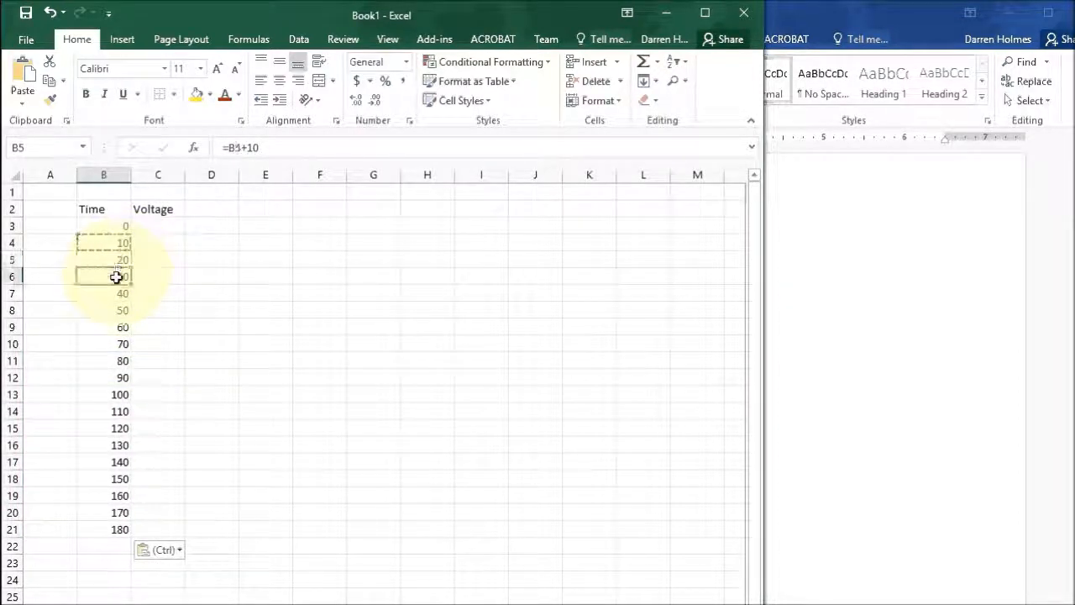
{"action": "left_click", "coordinate": [110, 294]}
{"action": "left_click", "coordinate": [106, 310]}
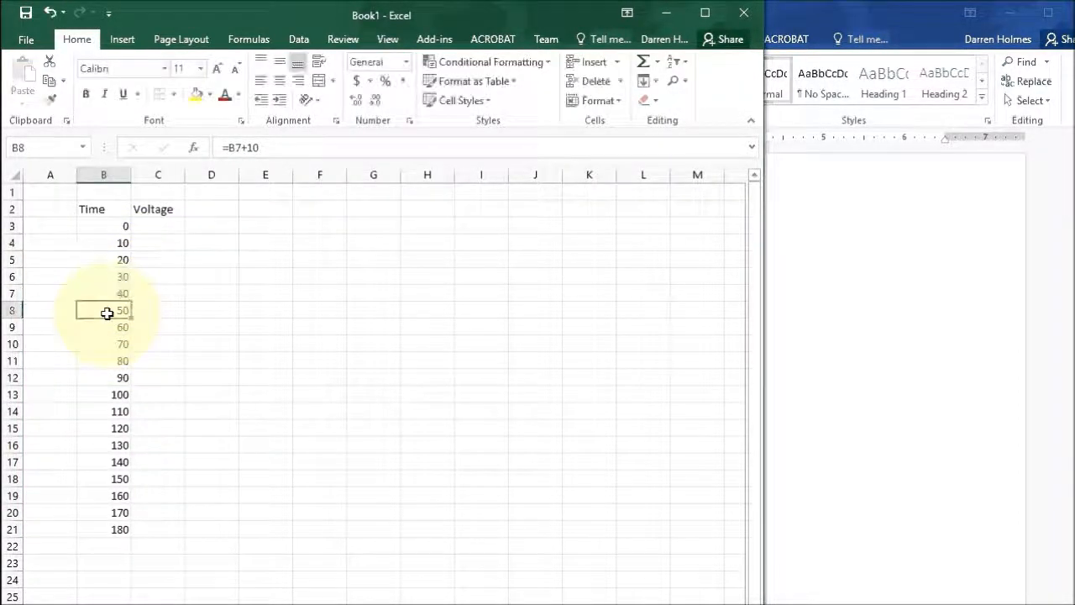
{"action": "left_click", "coordinate": [109, 328]}
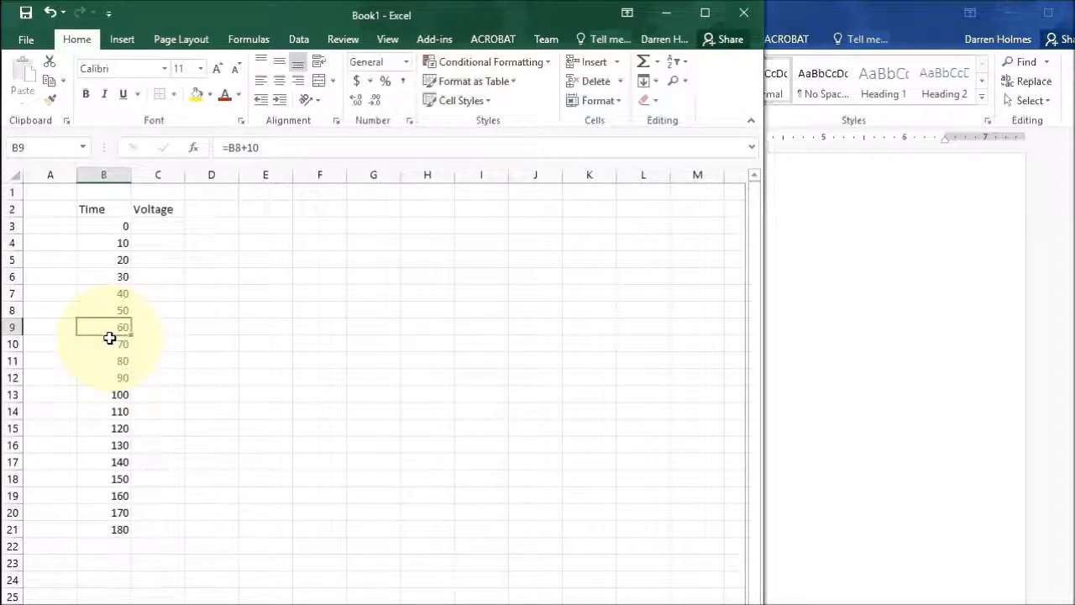
{"action": "left_click", "coordinate": [112, 345]}
{"action": "left_click", "coordinate": [111, 360]}
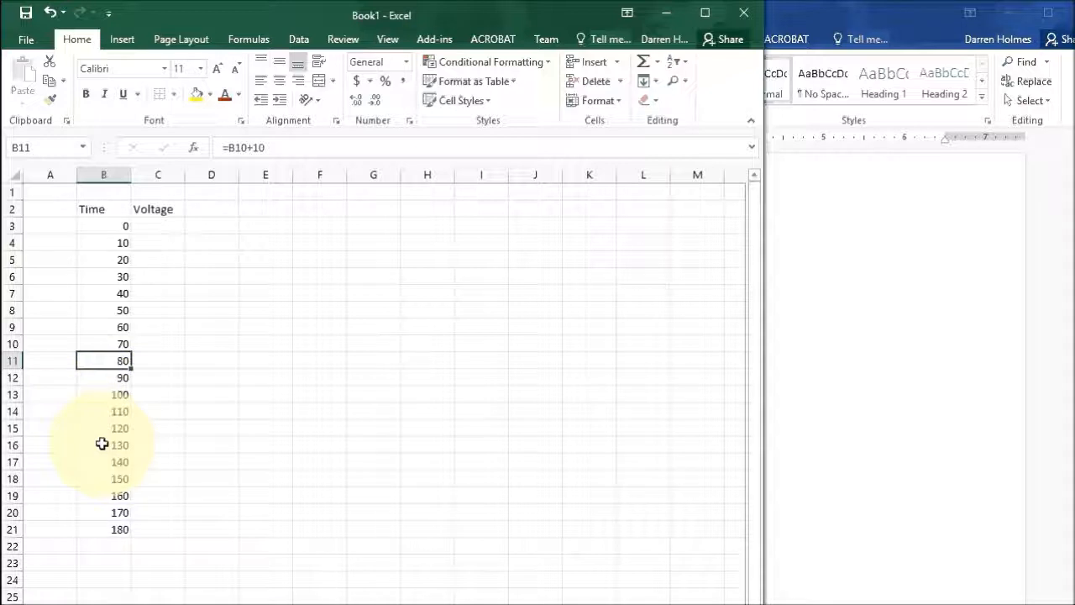
Step: Clear the surplus time values from cells B17 through B21
{"action": "left_click_drag", "start_coordinate": [104, 461], "coordinate": [113, 530]}
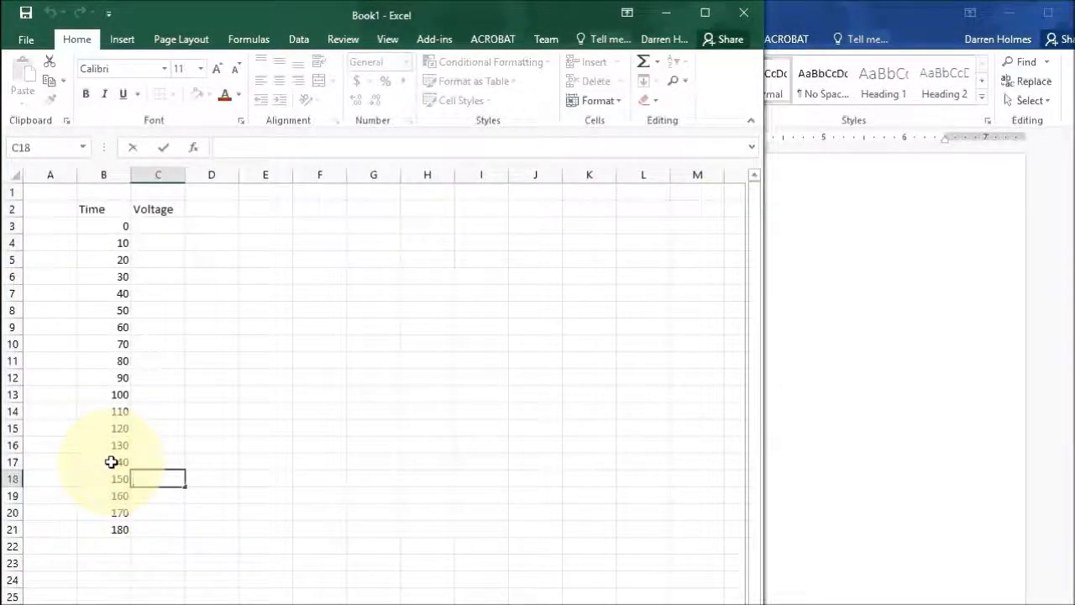
{"action": "left_click", "coordinate": [111, 461]}
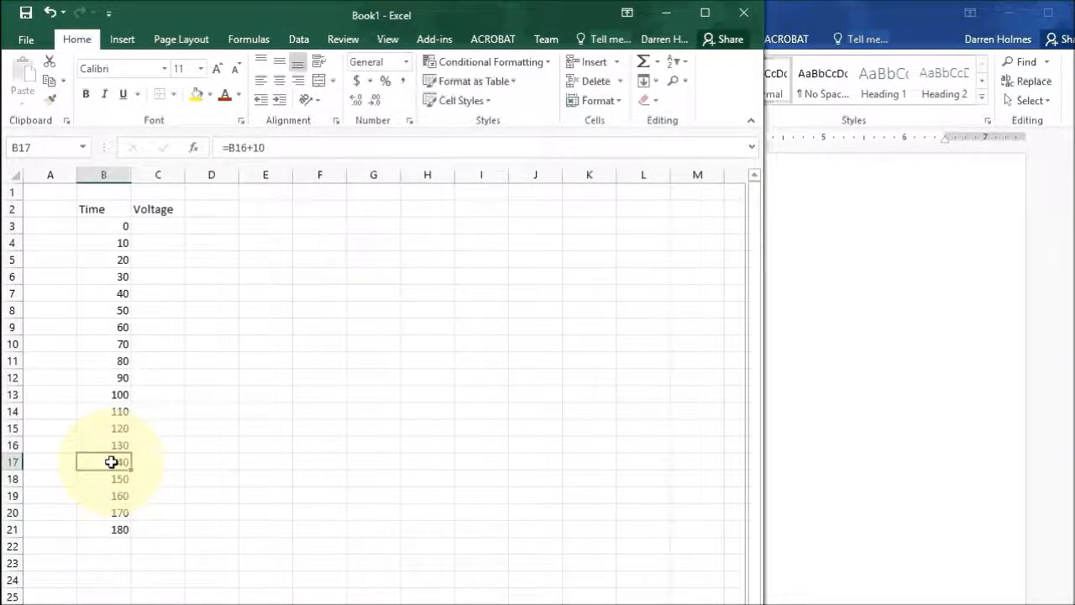
{"action": "left_click_drag", "start_coordinate": [111, 462], "coordinate": [119, 527]}
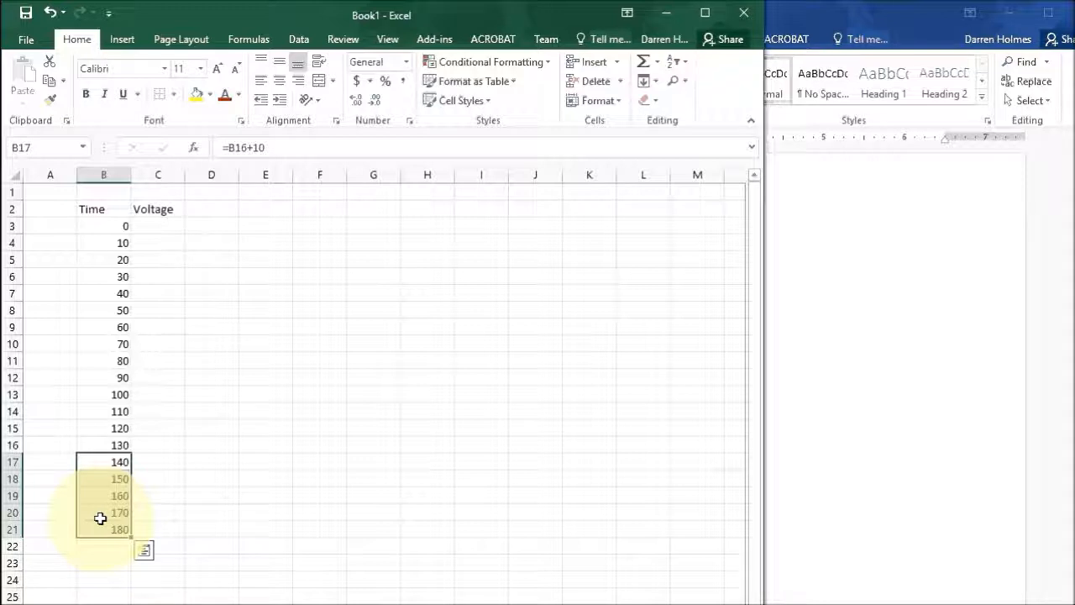
{"action": "key", "text": "Delete"}
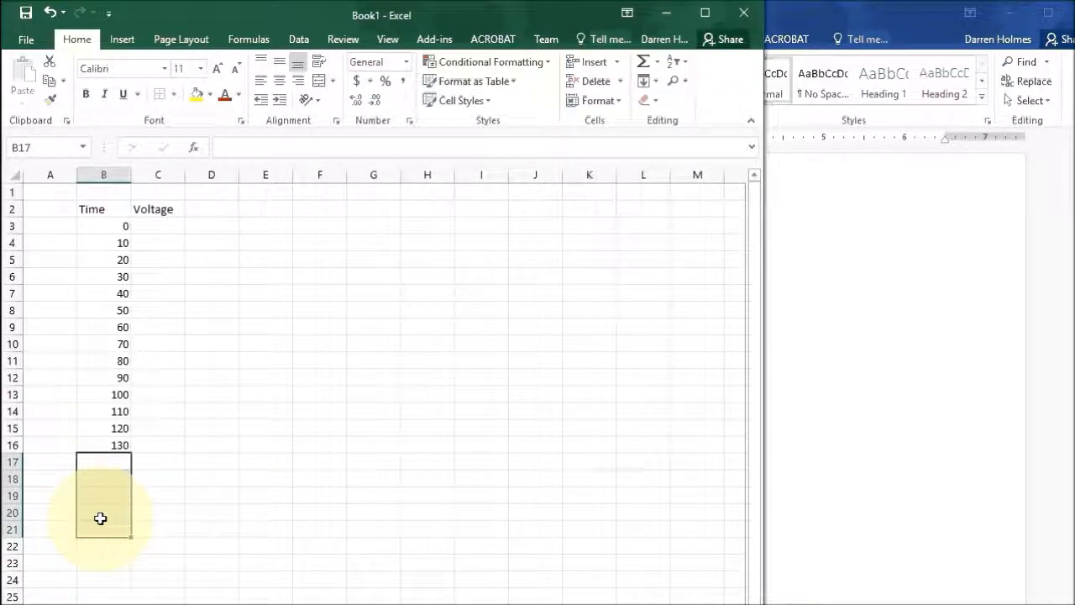
Step: Enter the voltage readings 9.9, 6.7, 4.7 and 3.3 in cells C3 through C6
{"action": "left_click", "coordinate": [158, 231]}
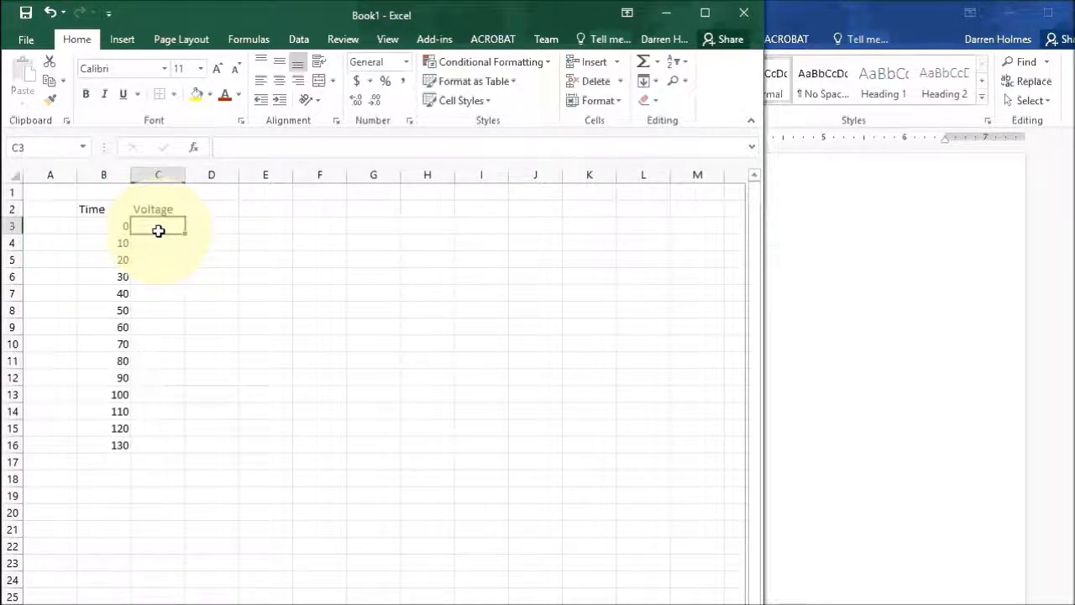
{"action": "type", "text": "9.9"}
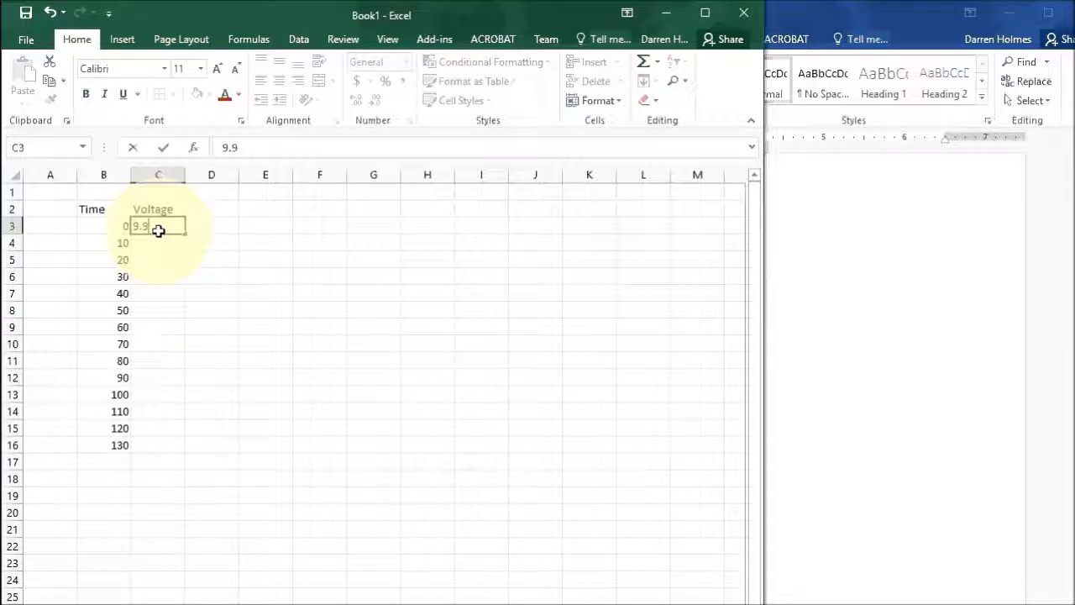
{"action": "key", "text": "Return"}
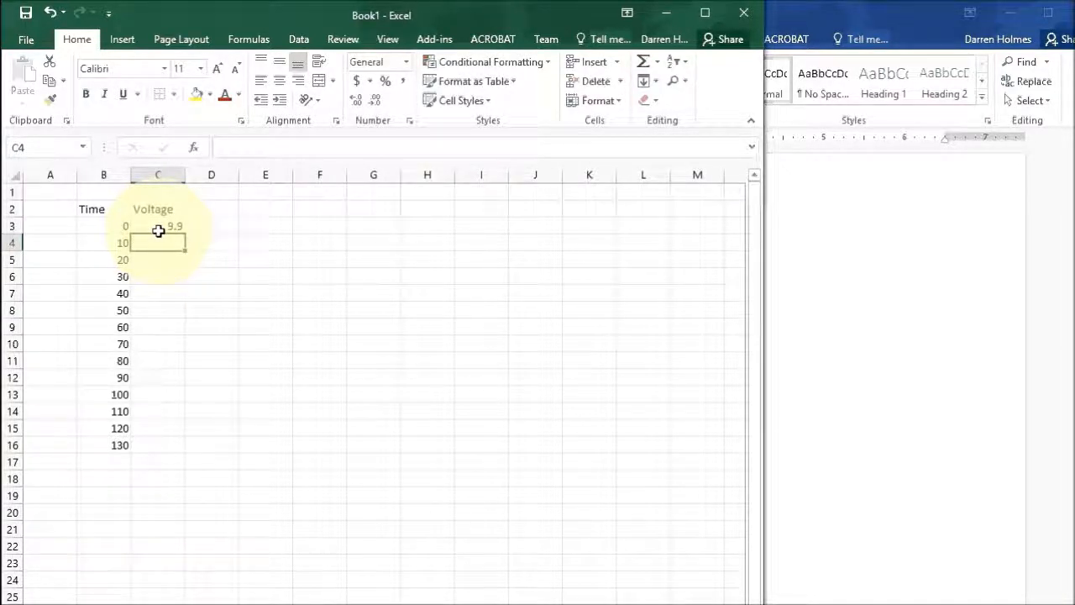
{"action": "type", "text": "6.7"}
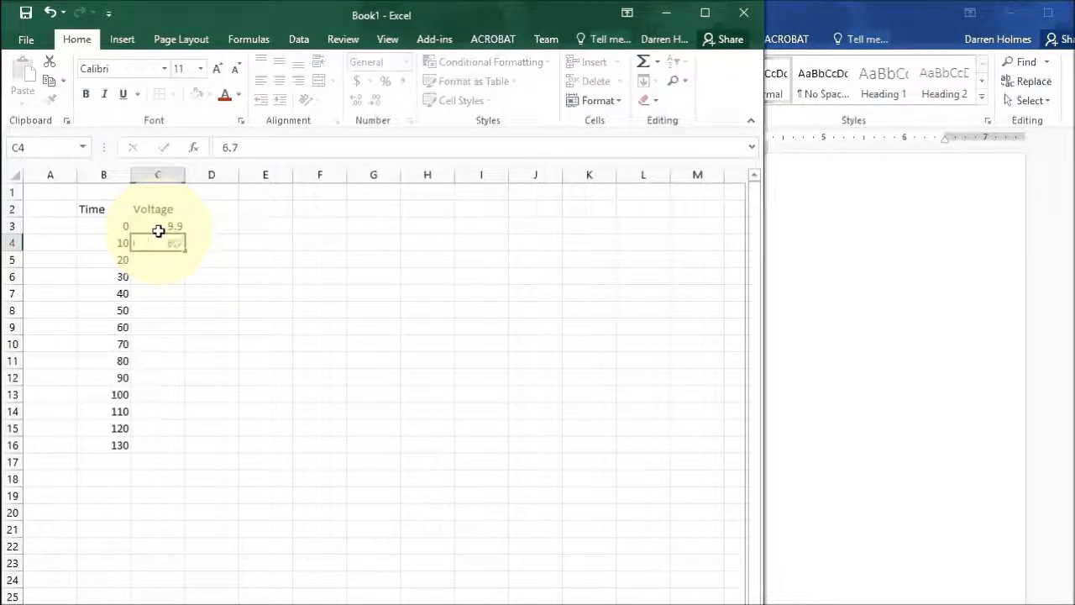
{"action": "key", "text": "Return"}
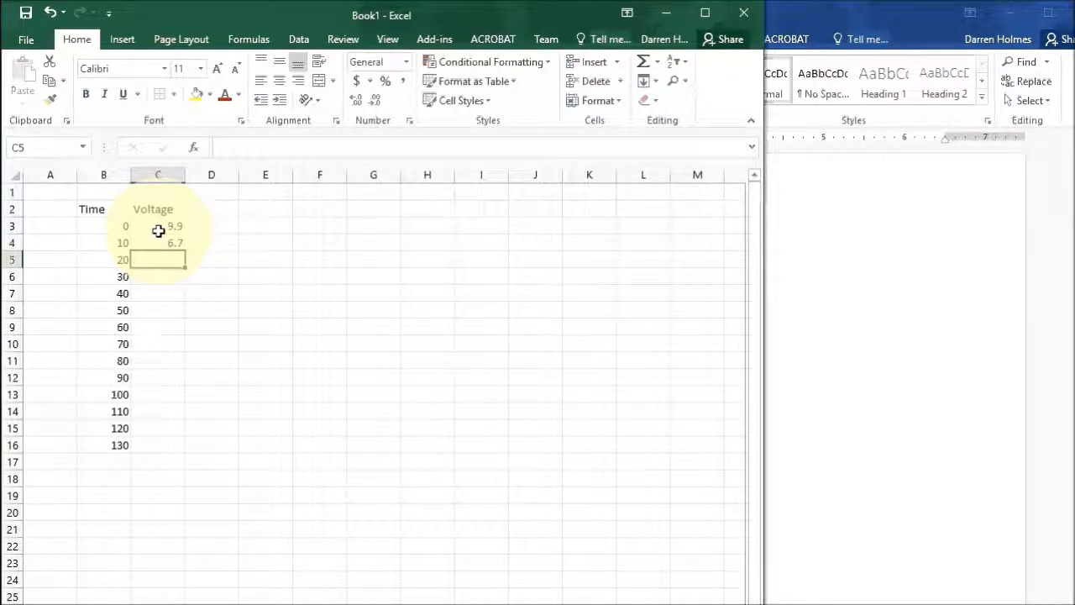
{"action": "type", "text": "4.7"}
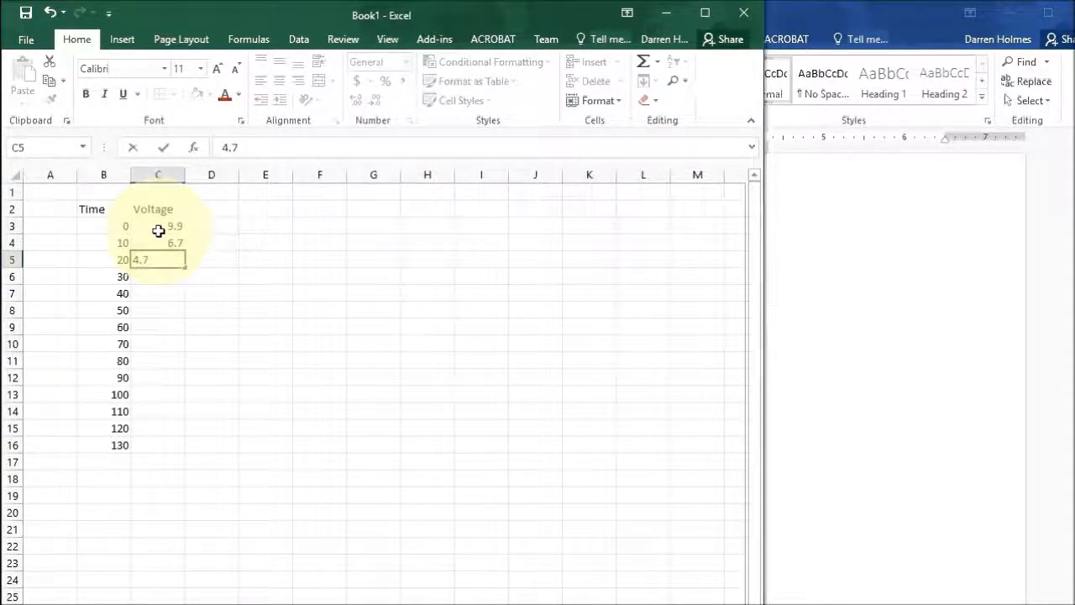
{"action": "key", "text": "Return"}
{"action": "type", "text": "3."}
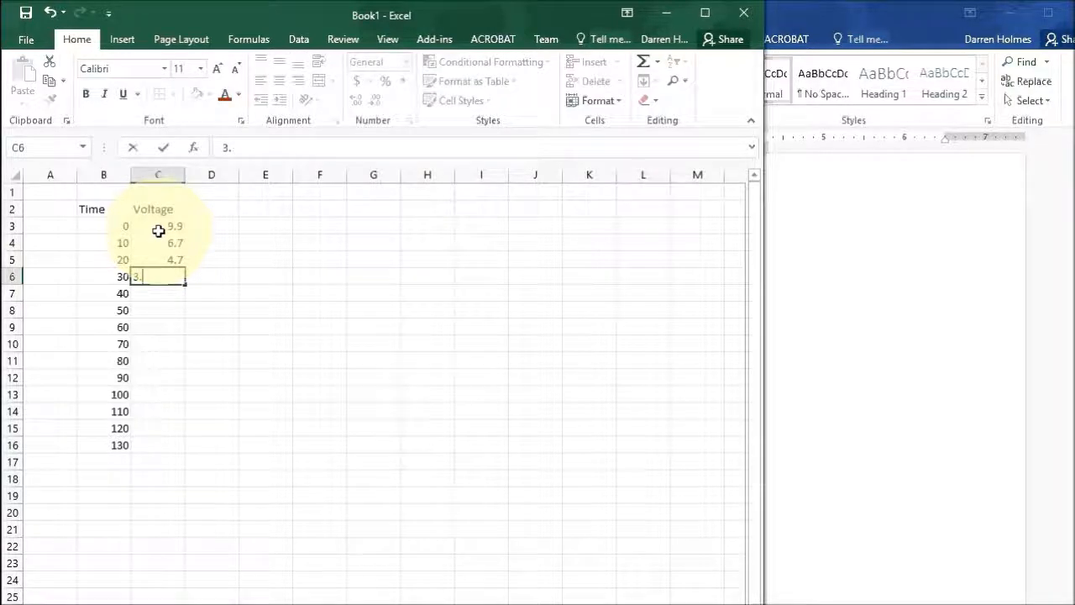
{"action": "type", "text": "3"}
{"action": "key", "text": "Return"}
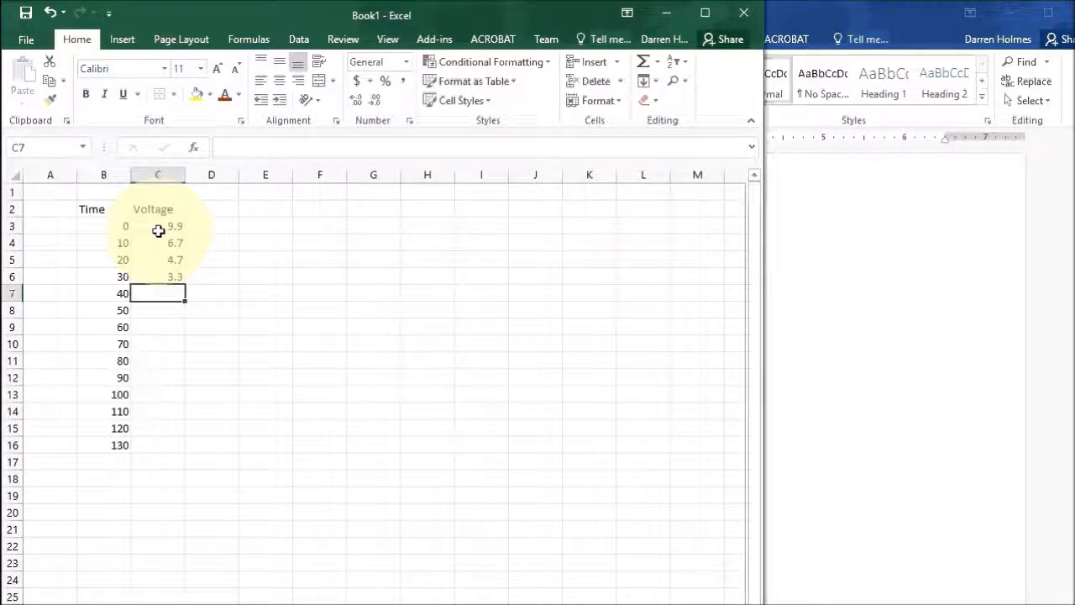
Step: Enter the voltage readings 2.3, 1.6, 1.2, 0.8 and 0.6 in cells C7 through C11
{"action": "type", "text": "2.3"}
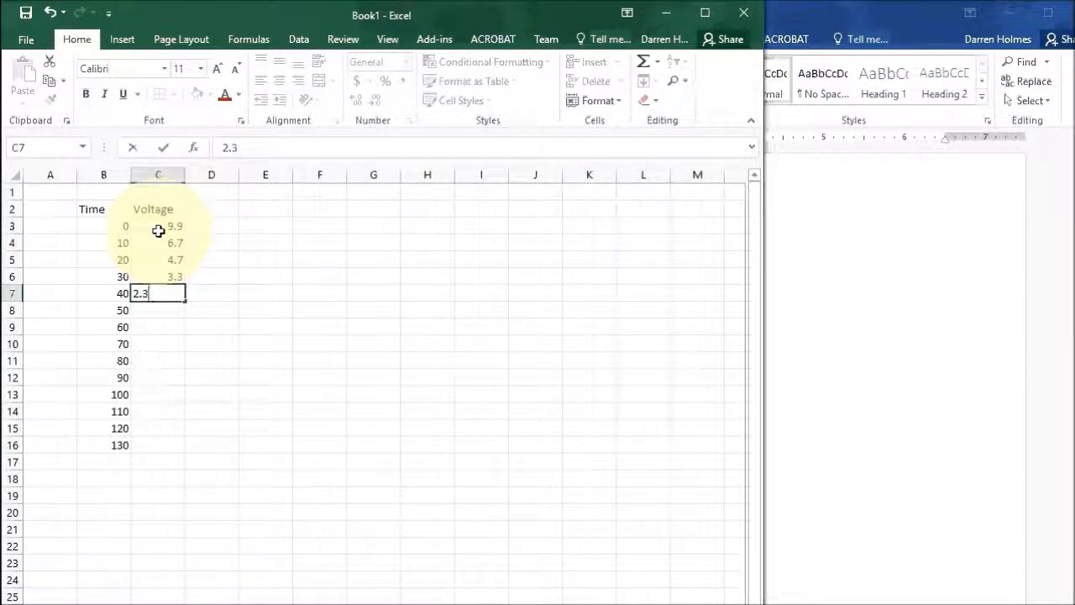
{"action": "key", "text": "Return"}
{"action": "type", "text": "1.6"}
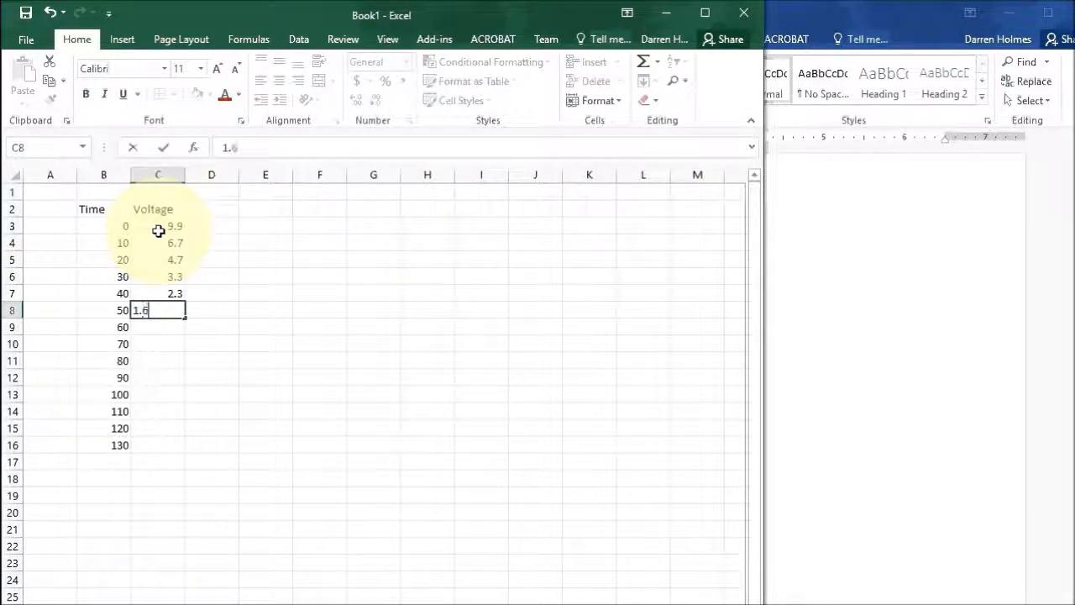
{"action": "key", "text": "Return"}
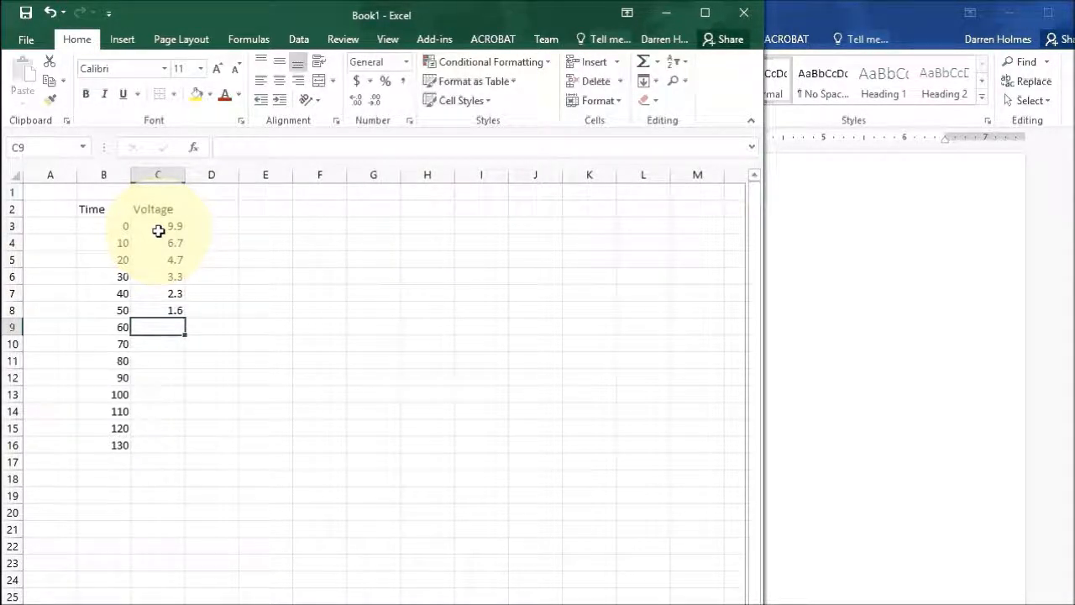
{"action": "type", "text": "1.2"}
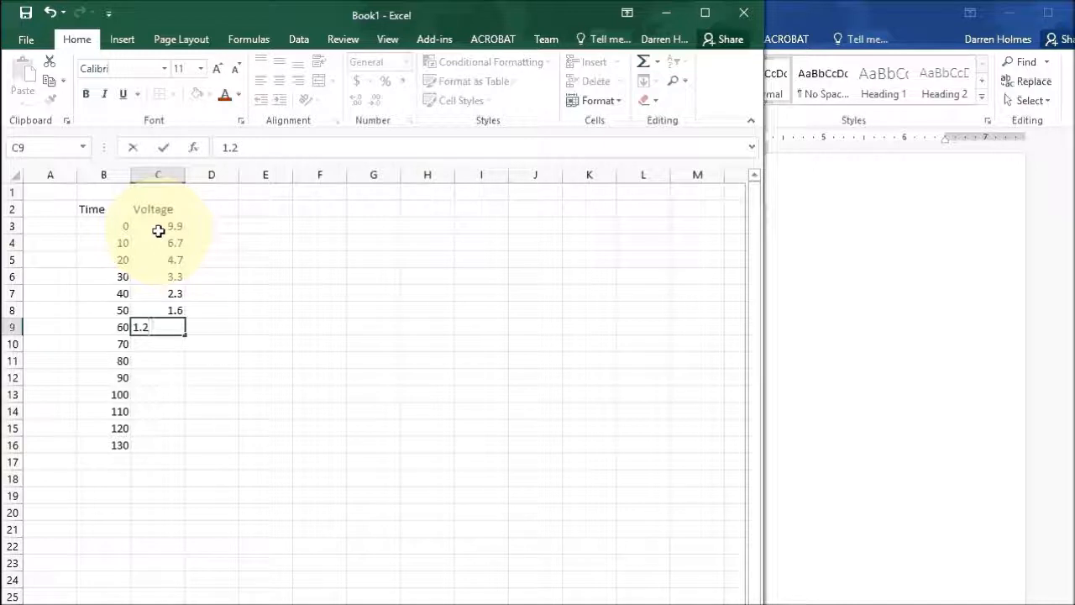
{"action": "key", "text": "Return"}
{"action": "type", "text": "0.8"}
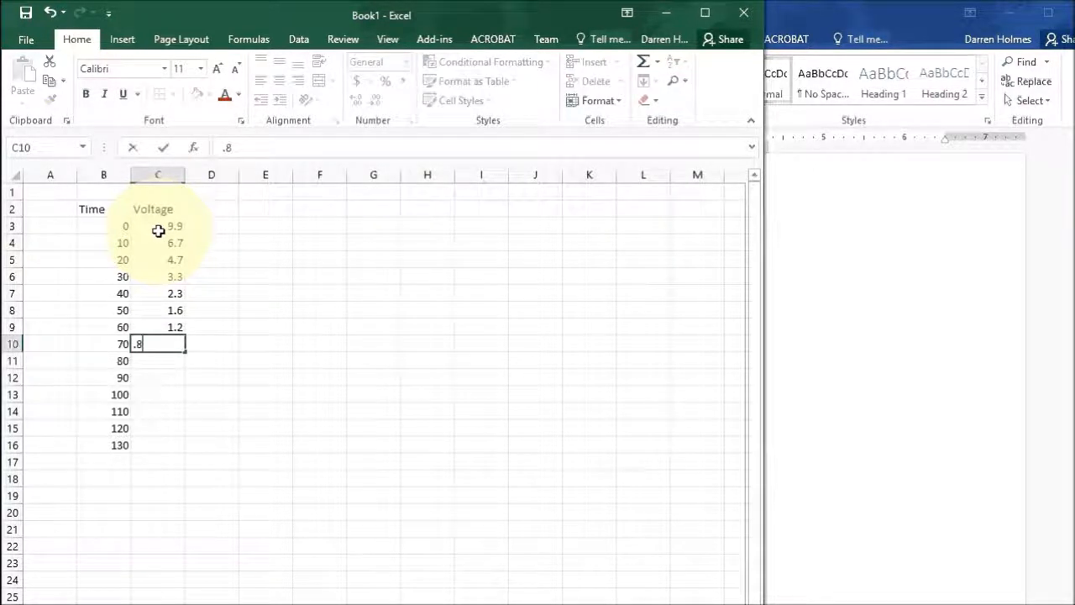
{"action": "key", "text": "Return"}
{"action": "type", "text": ".6"}
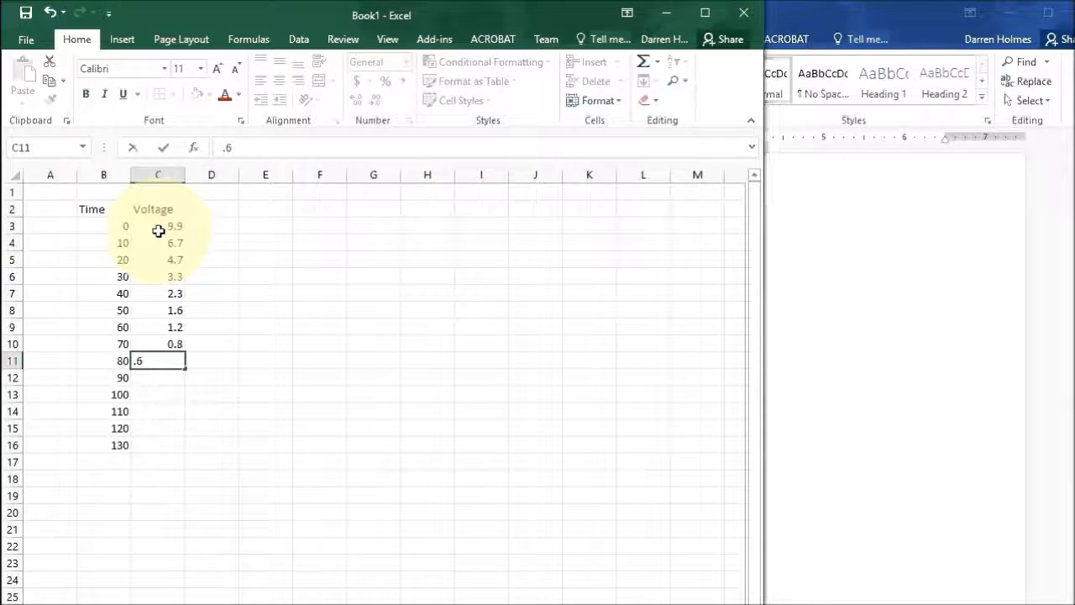
{"action": "key", "text": "Return"}
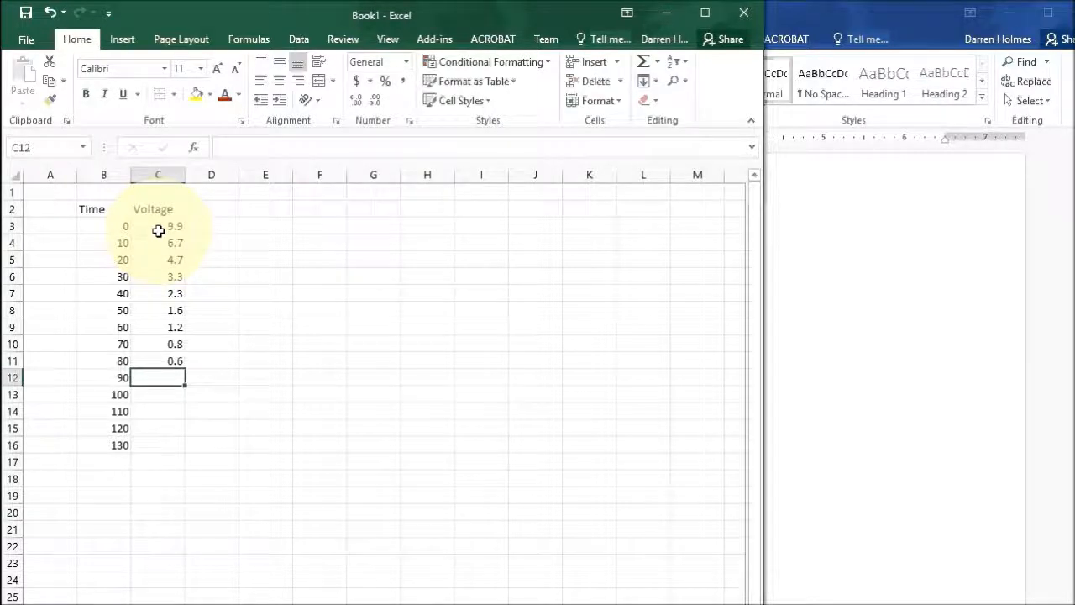
Step: Enter the voltage readings 0.4, 0.3, 0.22, 0.16 and 0.12 in cells C12 through C16
{"action": "type", "text": ".4"}
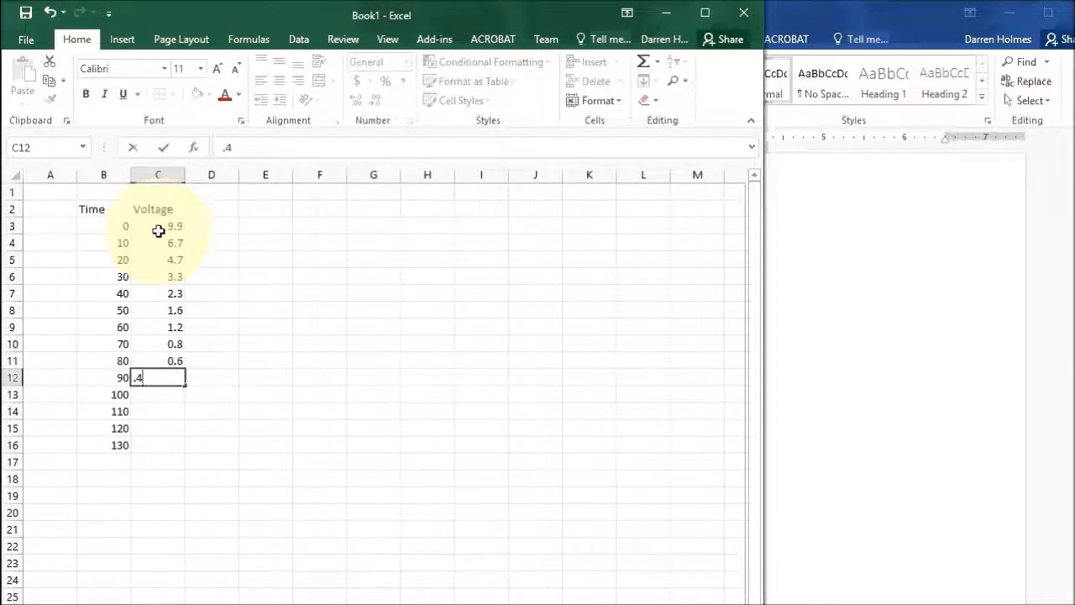
{"action": "key", "text": "Return"}
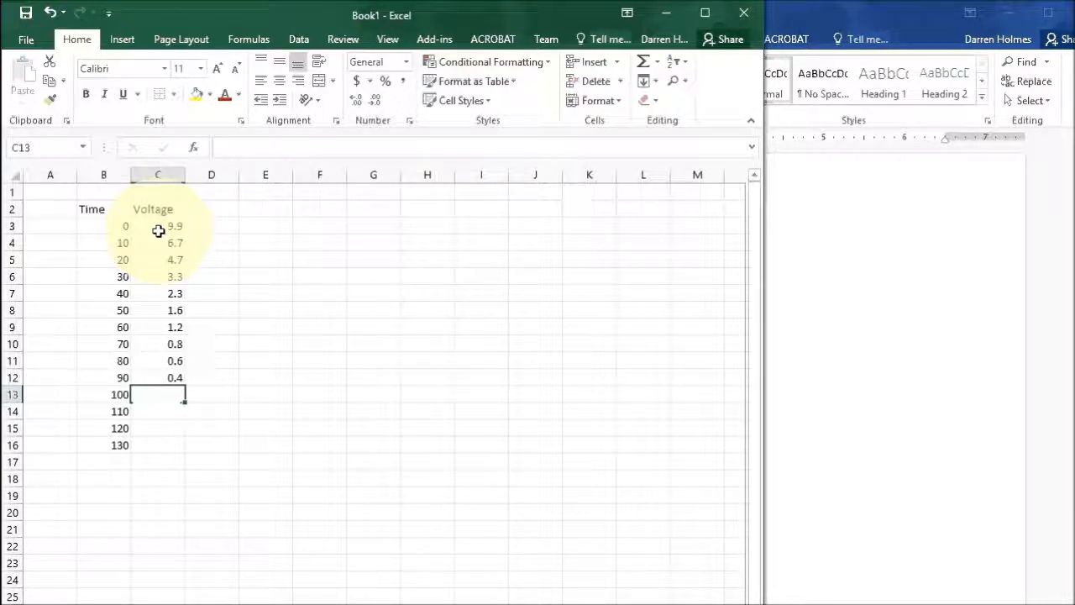
{"action": "type", "text": ".3"}
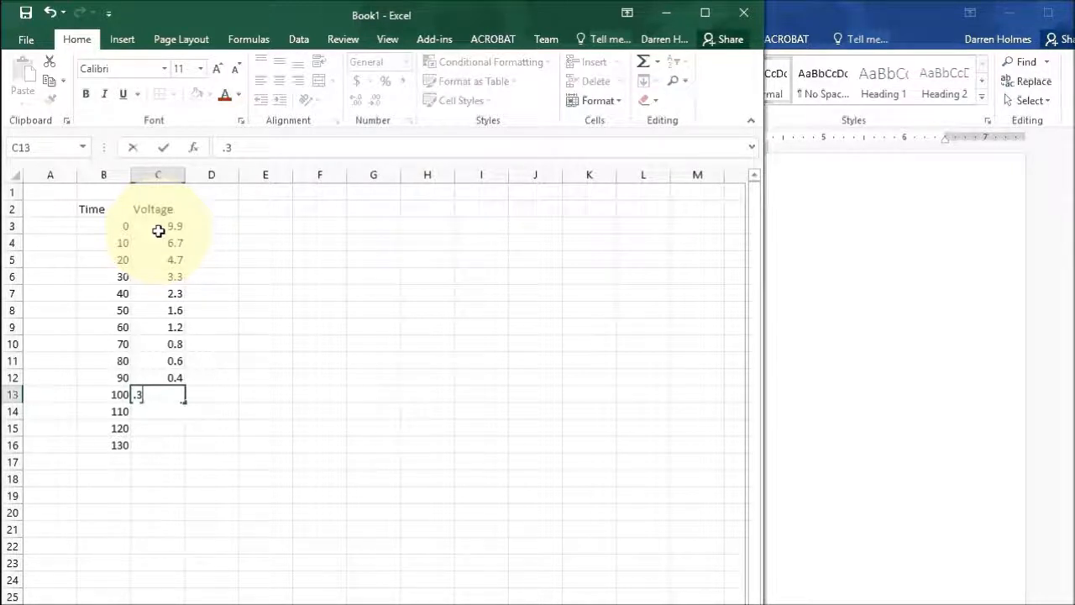
{"action": "key", "text": "Return"}
{"action": "type", "text": ".22"}
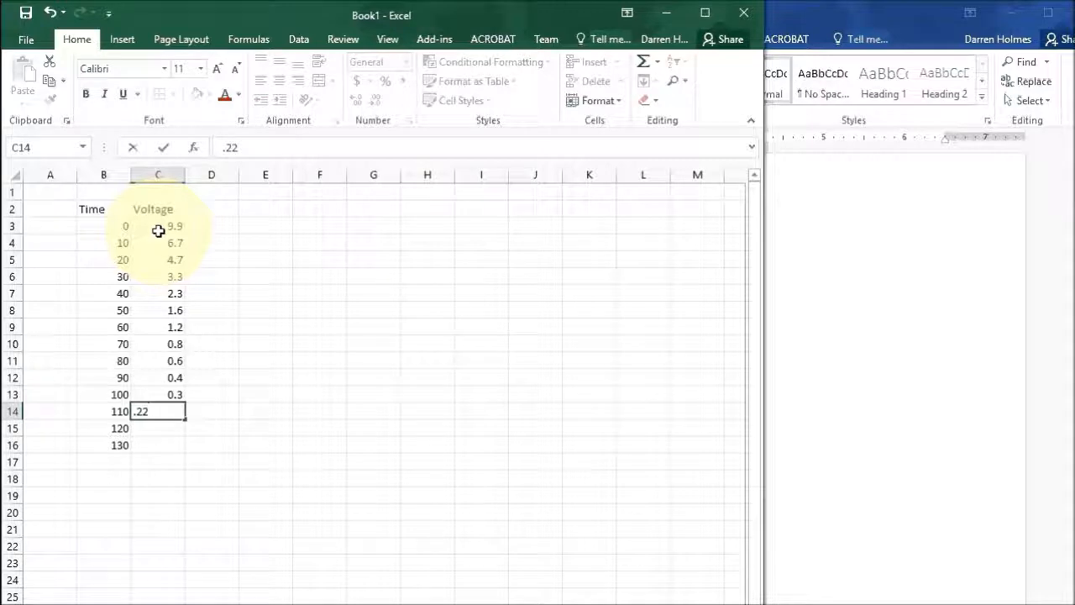
{"action": "key", "text": "Return"}
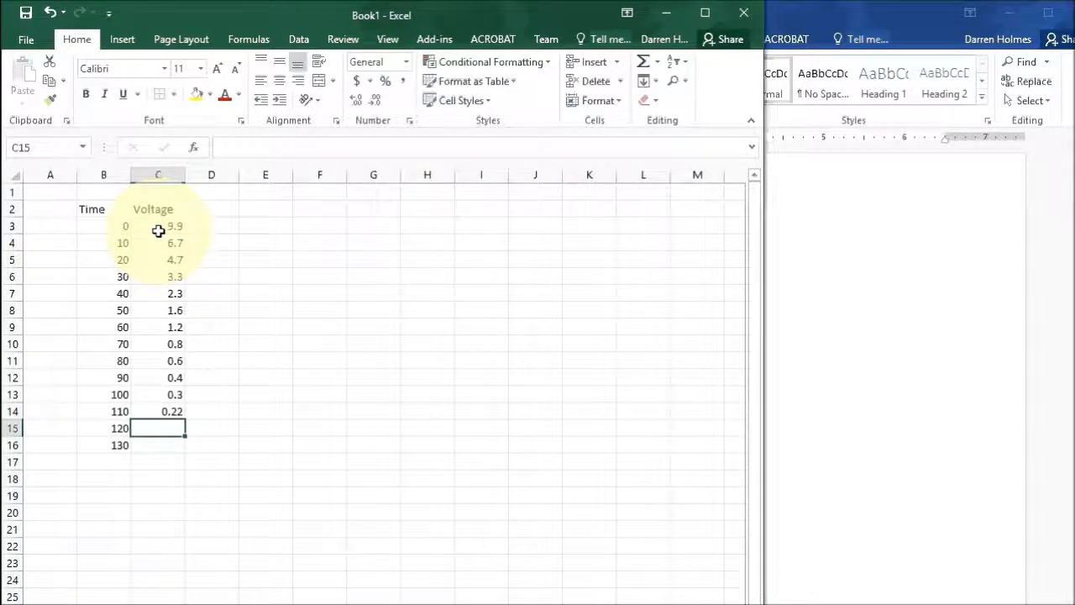
{"action": "type", "text": ".16"}
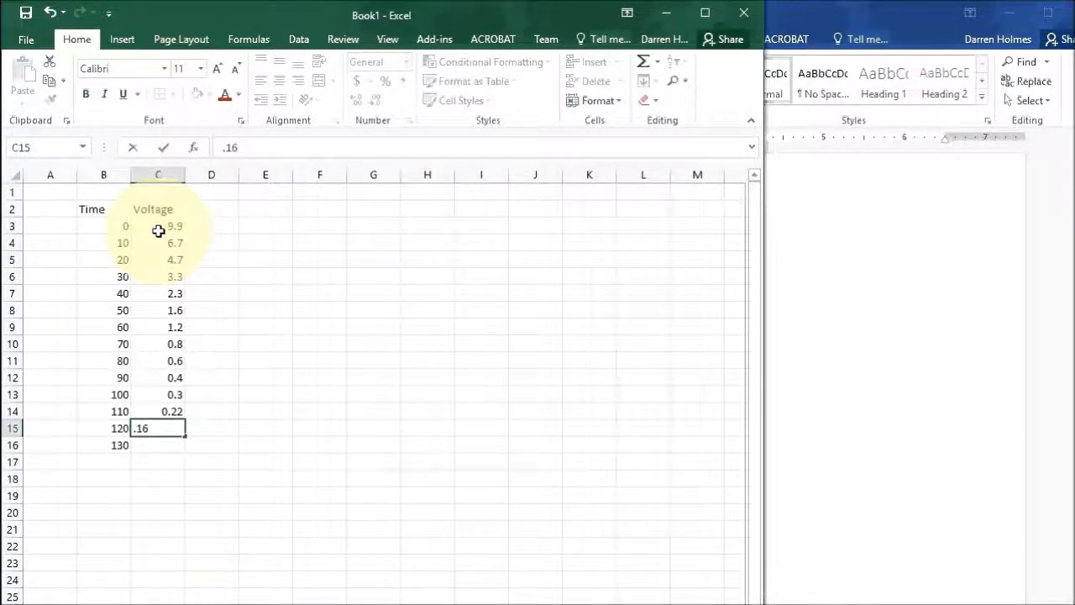
{"action": "key", "text": "Return"}
{"action": "type", "text": ".1"}
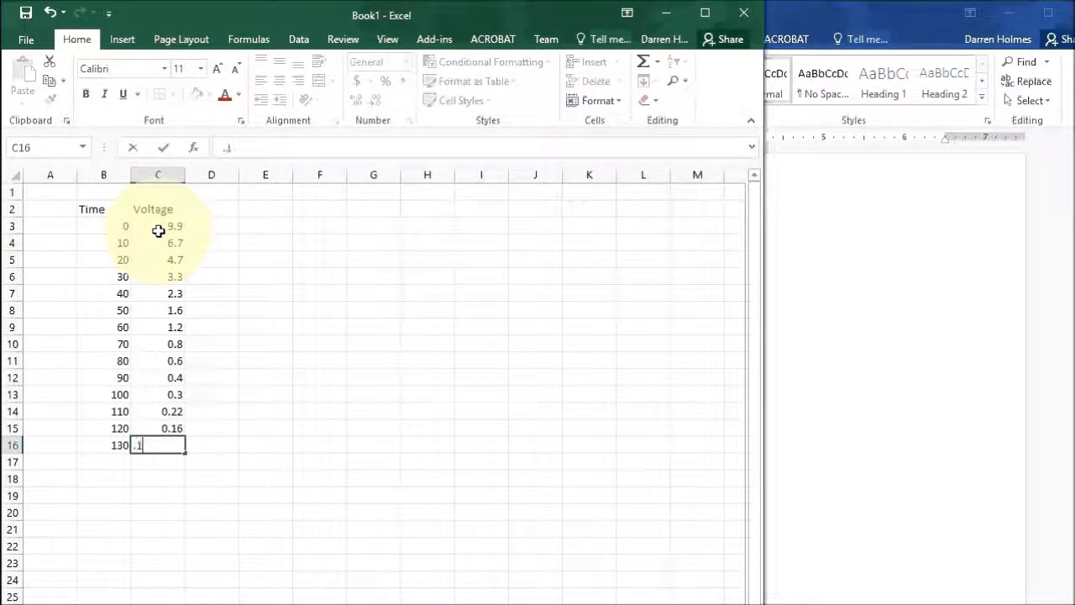
{"action": "type", "text": "2"}
{"action": "key", "text": "Return"}
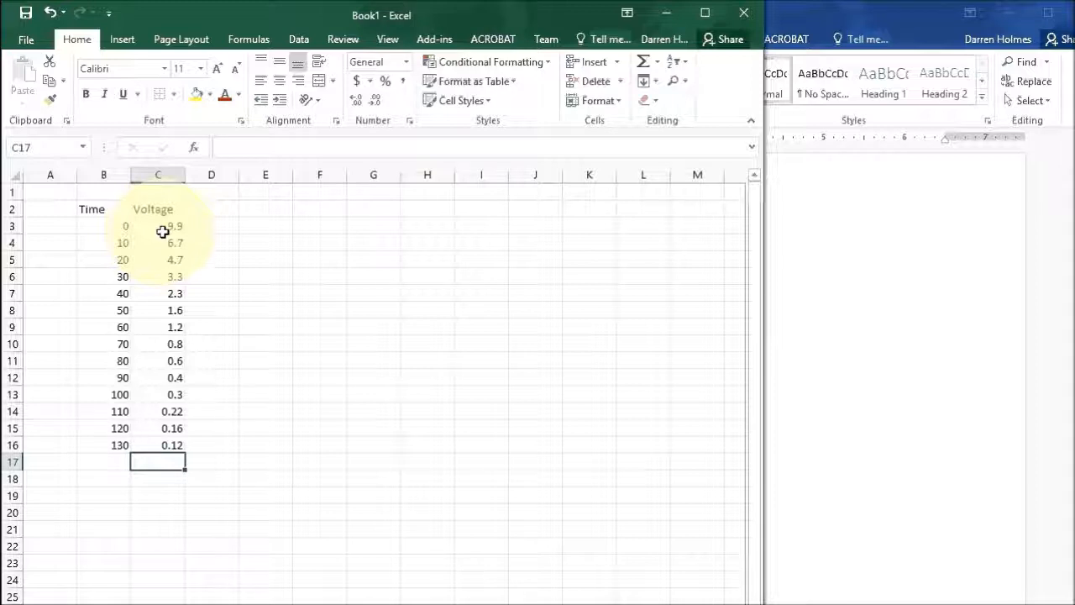
Step: Apply All Borders to the whole time and voltage table in B2 through C16
{"action": "left_click", "coordinate": [97, 209]}
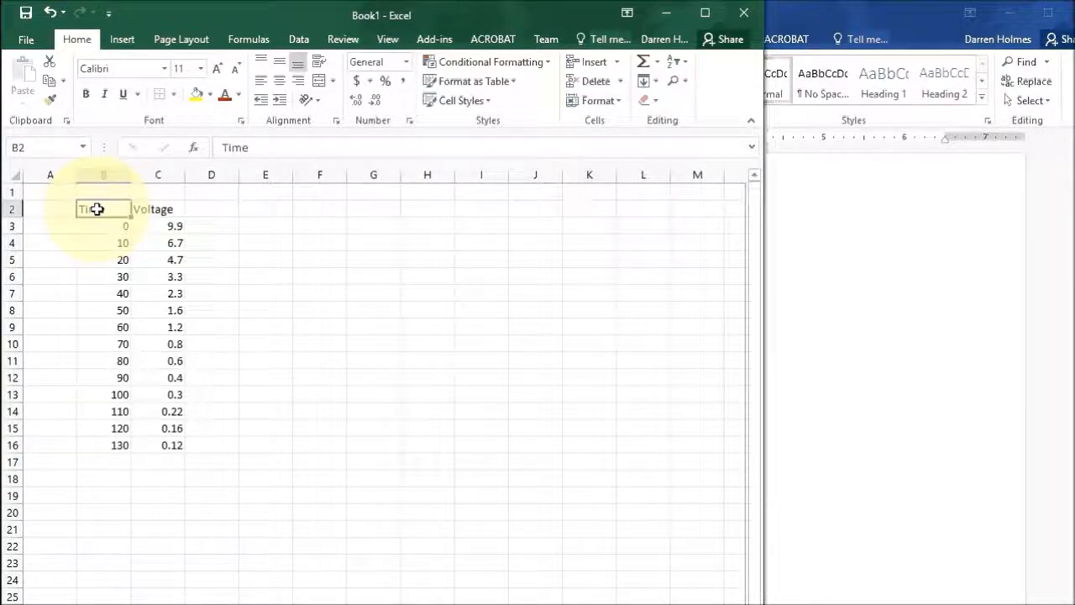
{"action": "left_click_drag", "start_coordinate": [124, 209], "coordinate": [158, 445]}
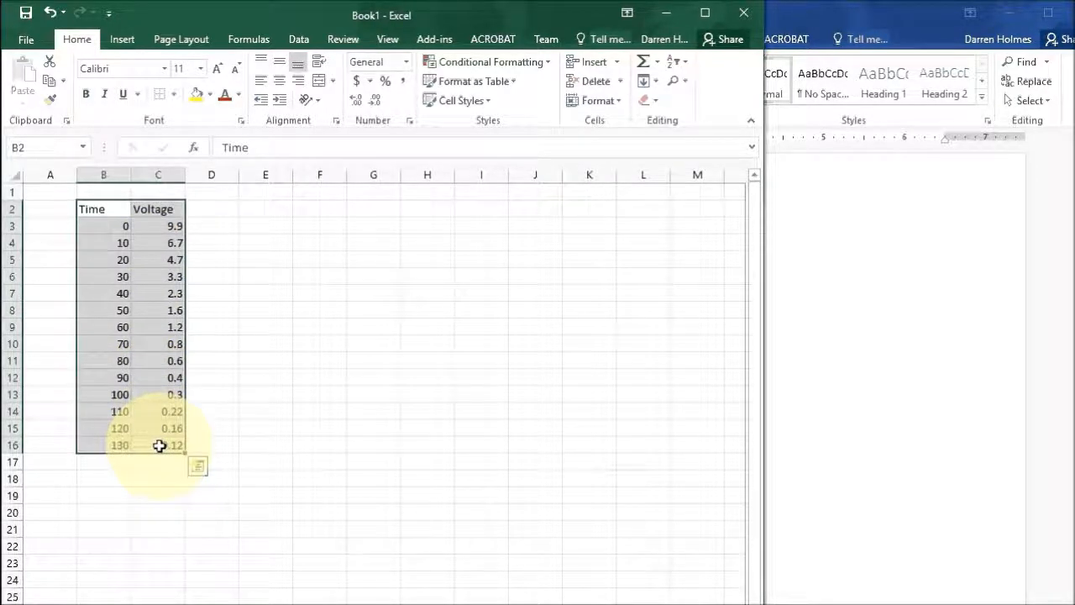
{"action": "left_click", "coordinate": [173, 95]}
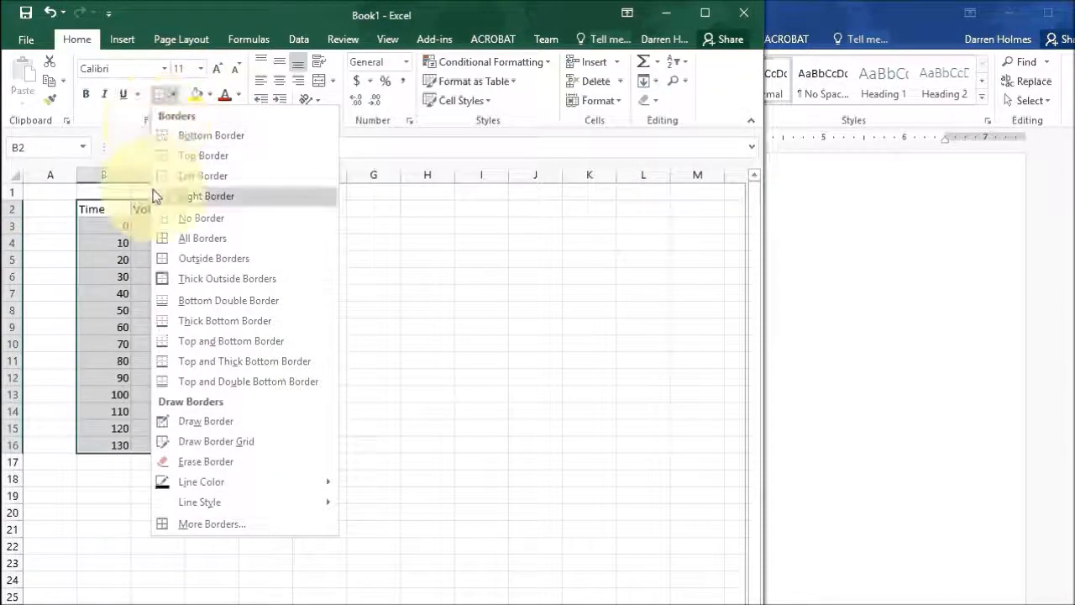
{"action": "left_click", "coordinate": [165, 239]}
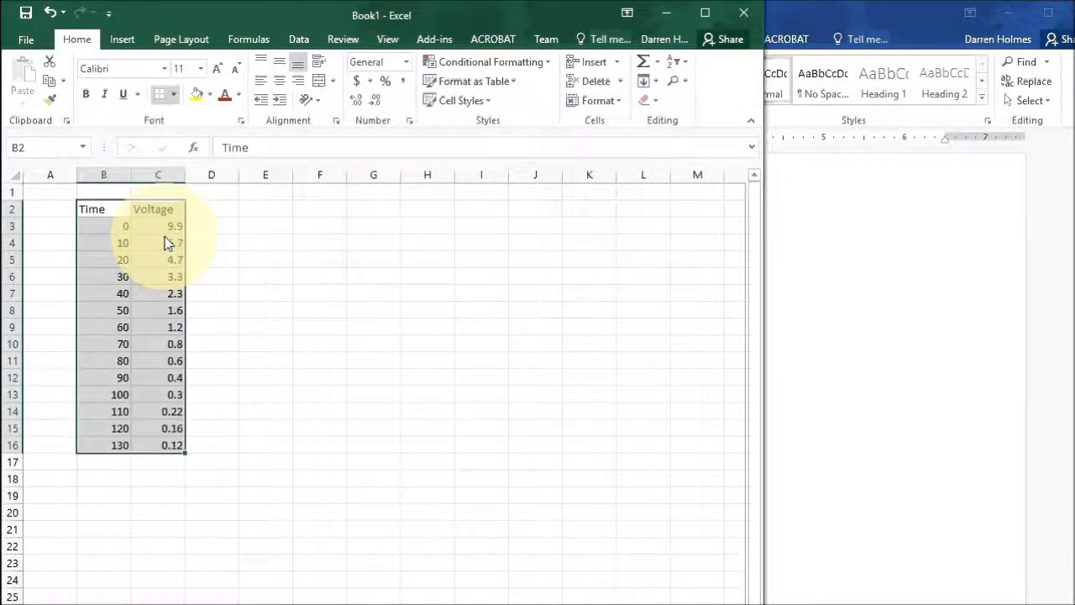
{"action": "left_click", "coordinate": [168, 475]}
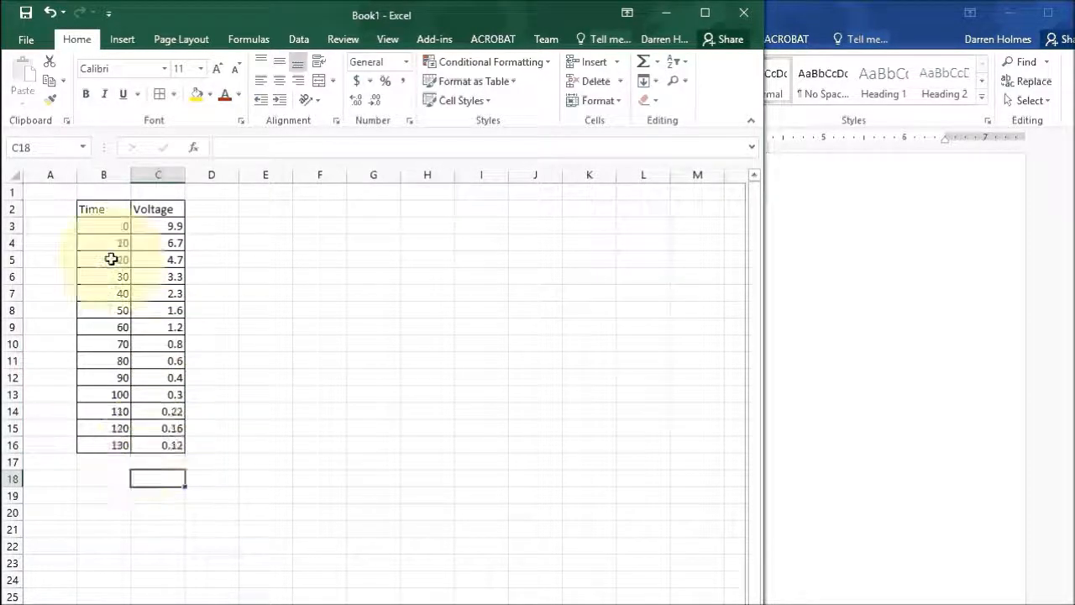
Step: Center the headings and values of the Time column B2:B16 and the Voltage column C2:C16
{"action": "left_click", "coordinate": [102, 210]}
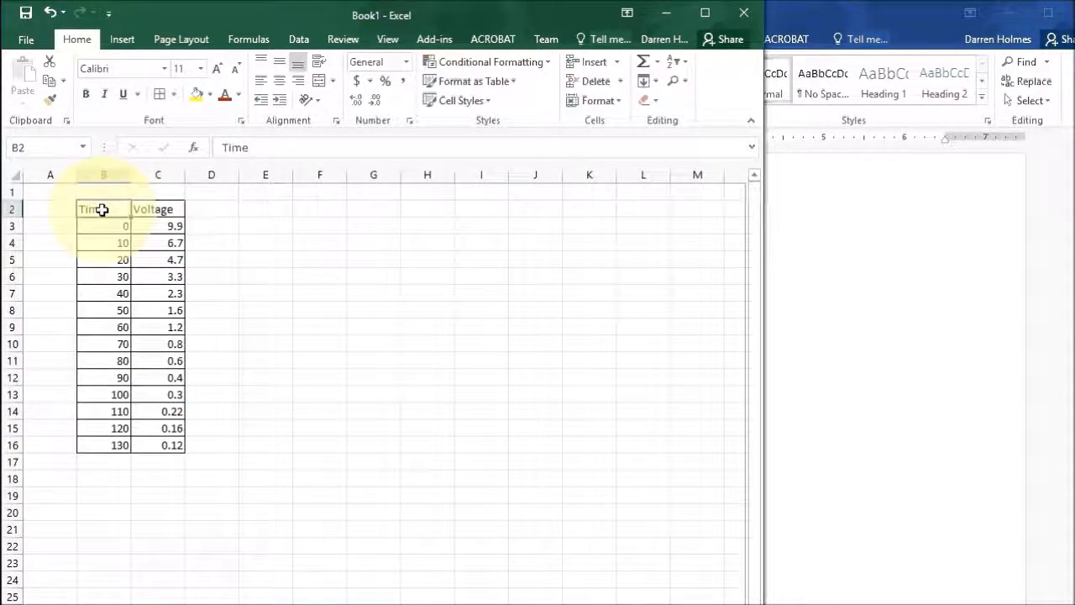
{"action": "left_click_drag", "start_coordinate": [102, 210], "coordinate": [110, 444]}
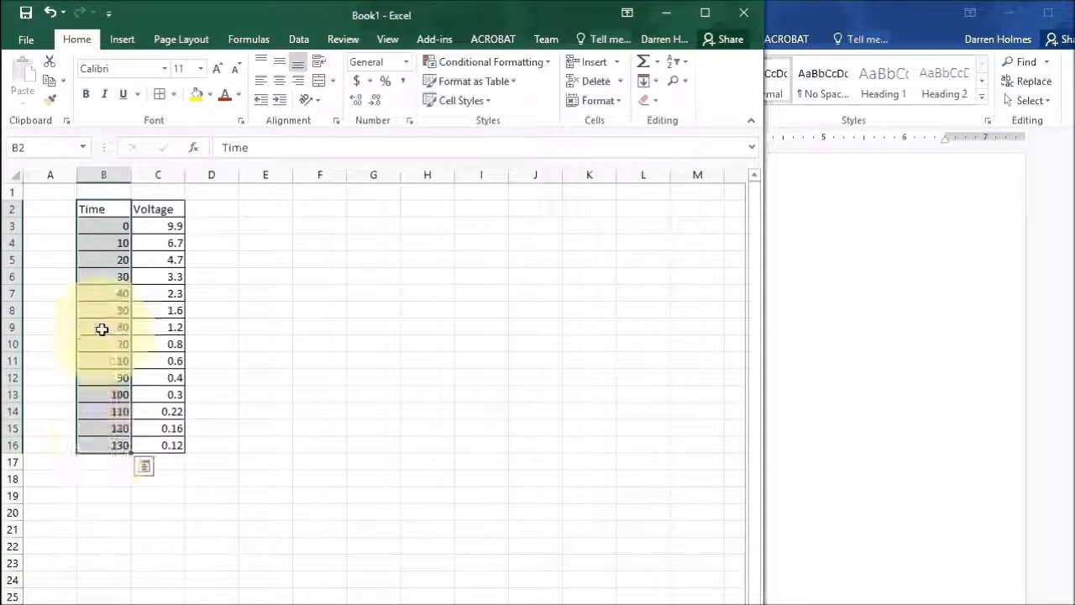
{"action": "left_click", "coordinate": [278, 83]}
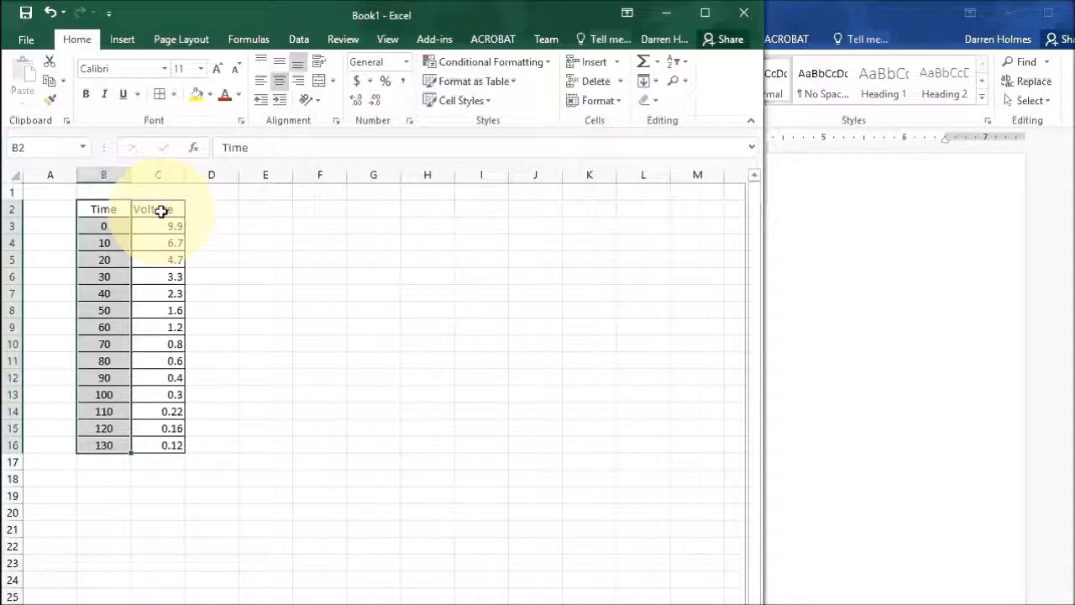
{"action": "left_click_drag", "start_coordinate": [160, 211], "coordinate": [157, 443]}
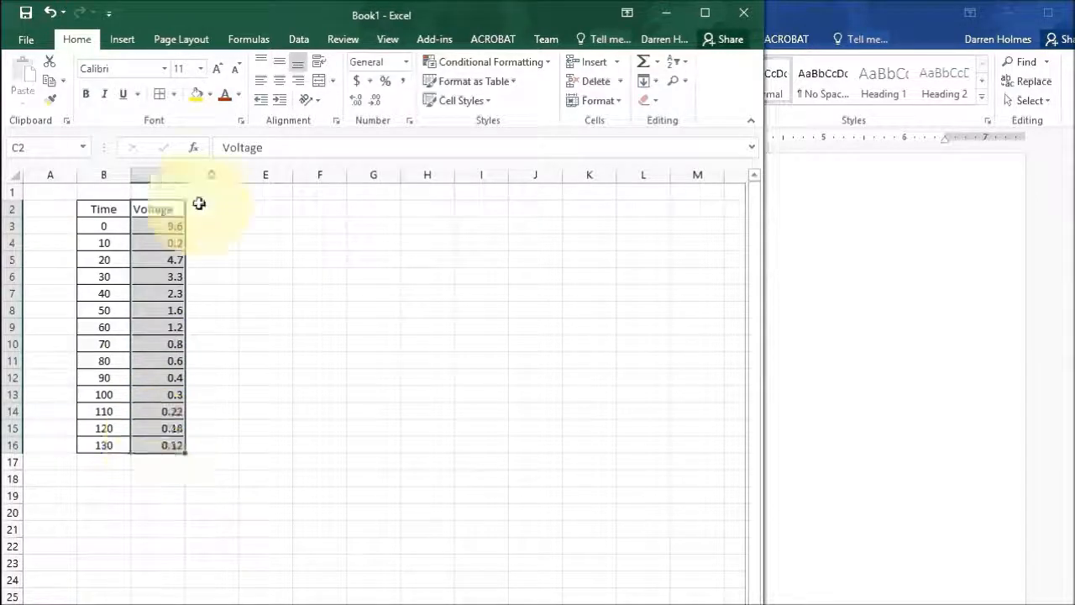
{"action": "left_click", "coordinate": [280, 79]}
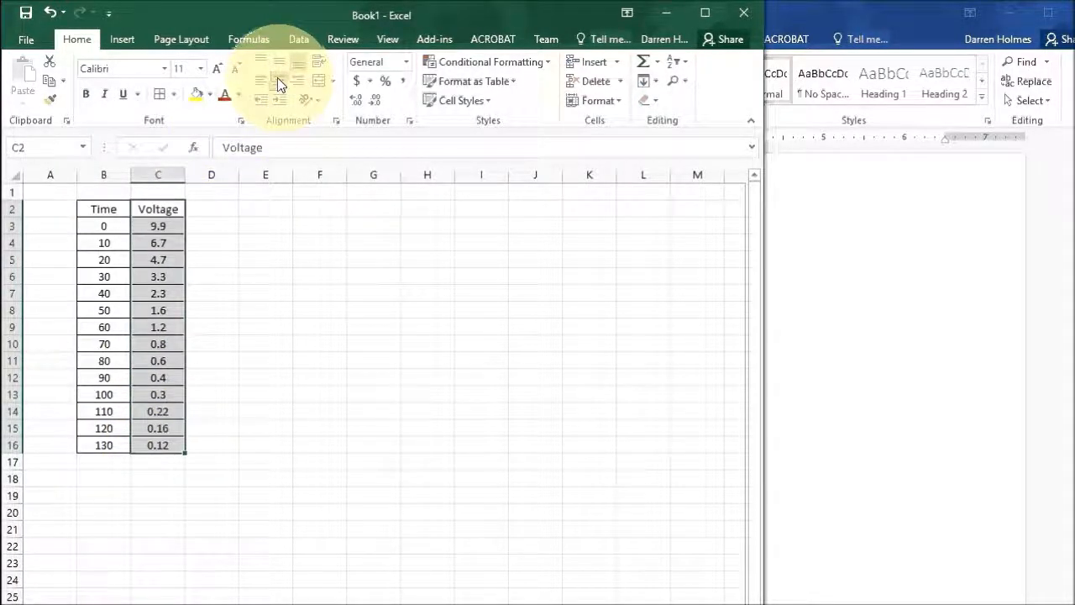
{"action": "left_click", "coordinate": [202, 494]}
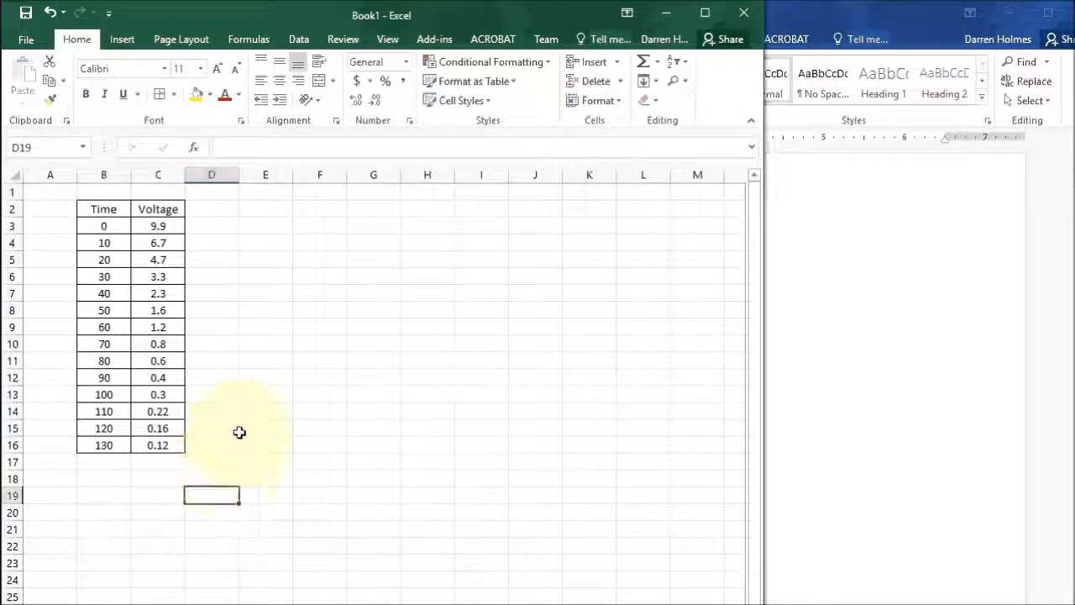
Step: Insert a scatter chart with smooth lines and markers from the time and voltage data in B2:C16
{"action": "left_click", "coordinate": [100, 210]}
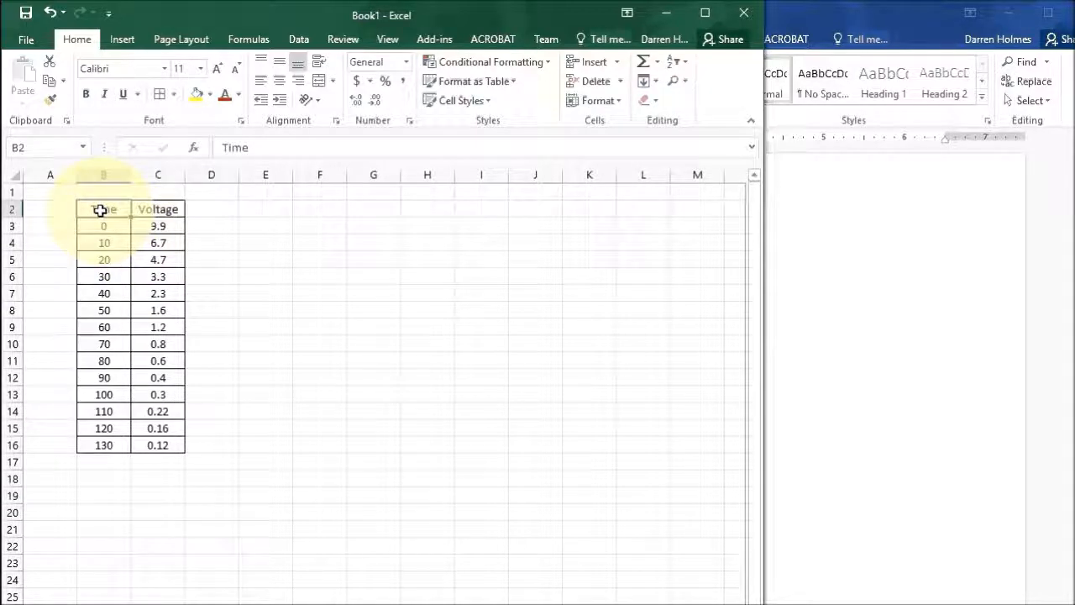
{"action": "left_click_drag", "start_coordinate": [100, 210], "coordinate": [154, 440]}
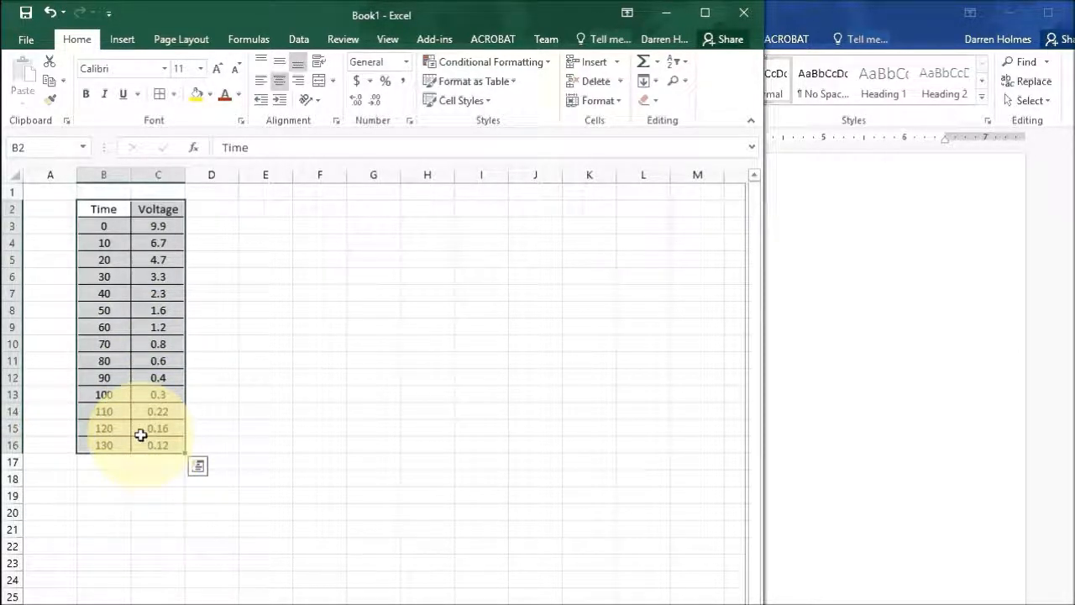
{"action": "left_click", "coordinate": [122, 41]}
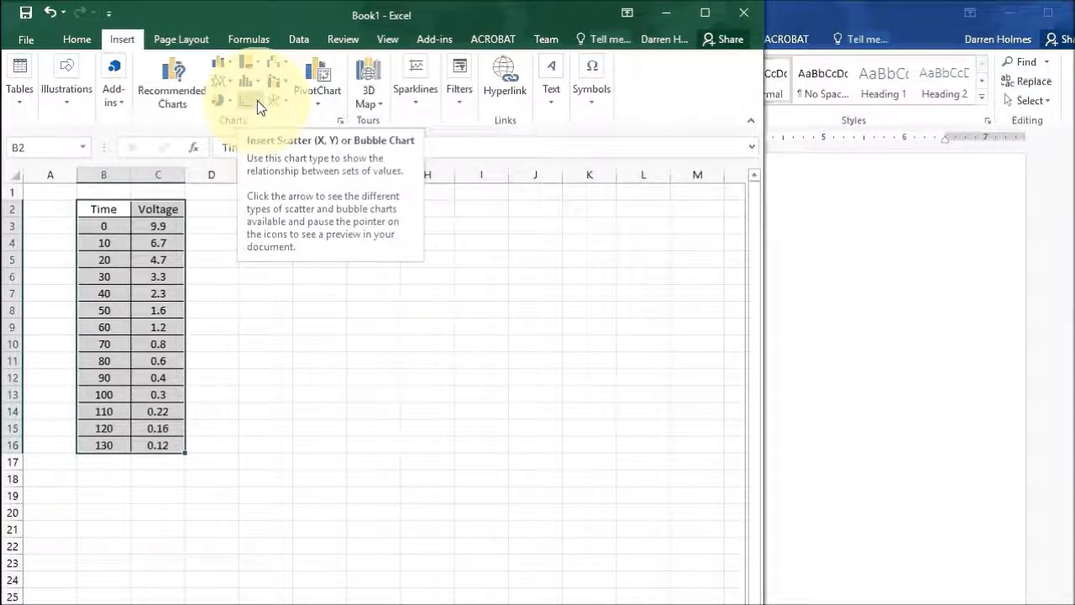
{"action": "left_click", "coordinate": [257, 100]}
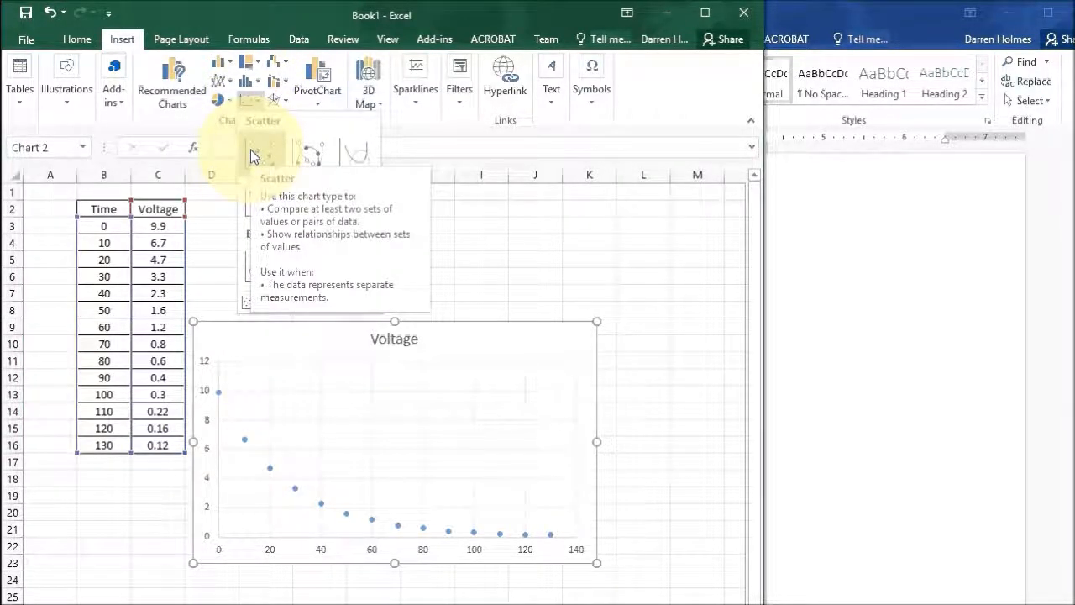
{"action": "left_click", "coordinate": [312, 158]}
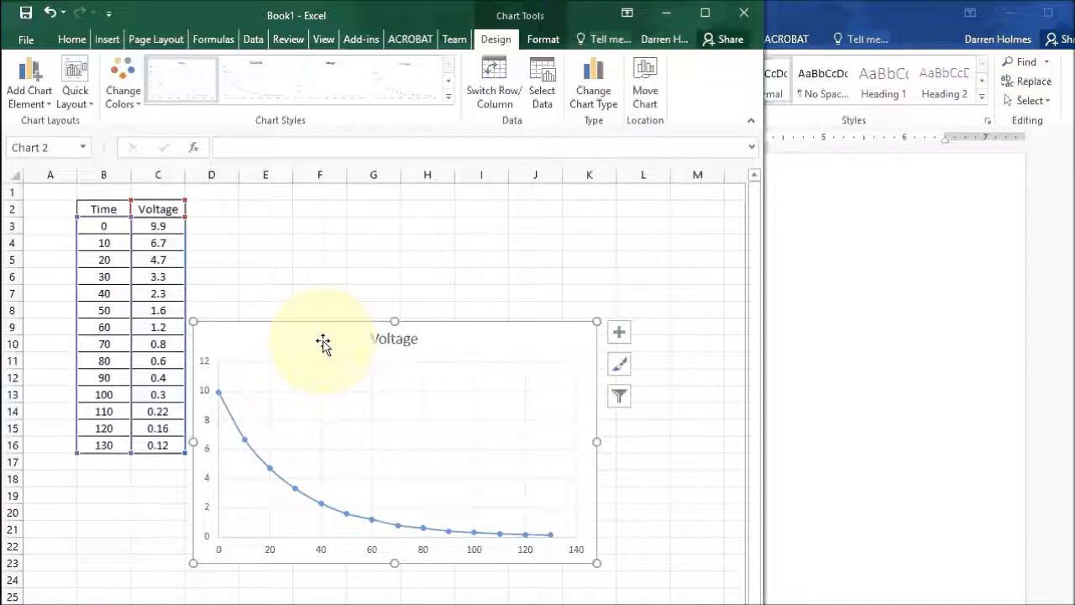
Step: Move the chart up beside the data table and apply Quick Layout 1 to it
{"action": "left_click_drag", "start_coordinate": [323, 343], "coordinate": [334, 226]}
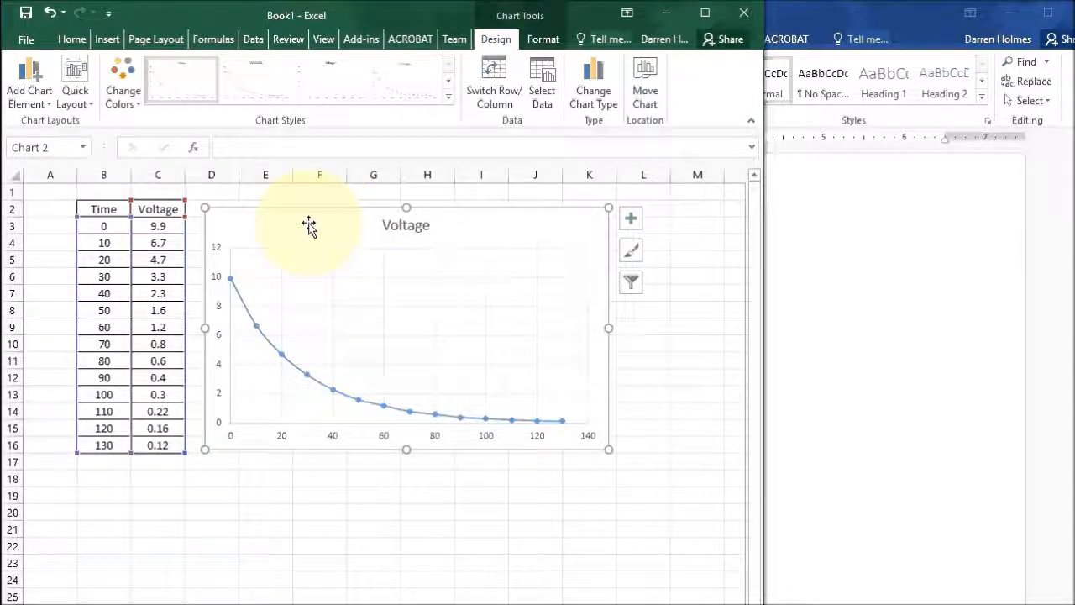
{"action": "left_click", "coordinate": [90, 107]}
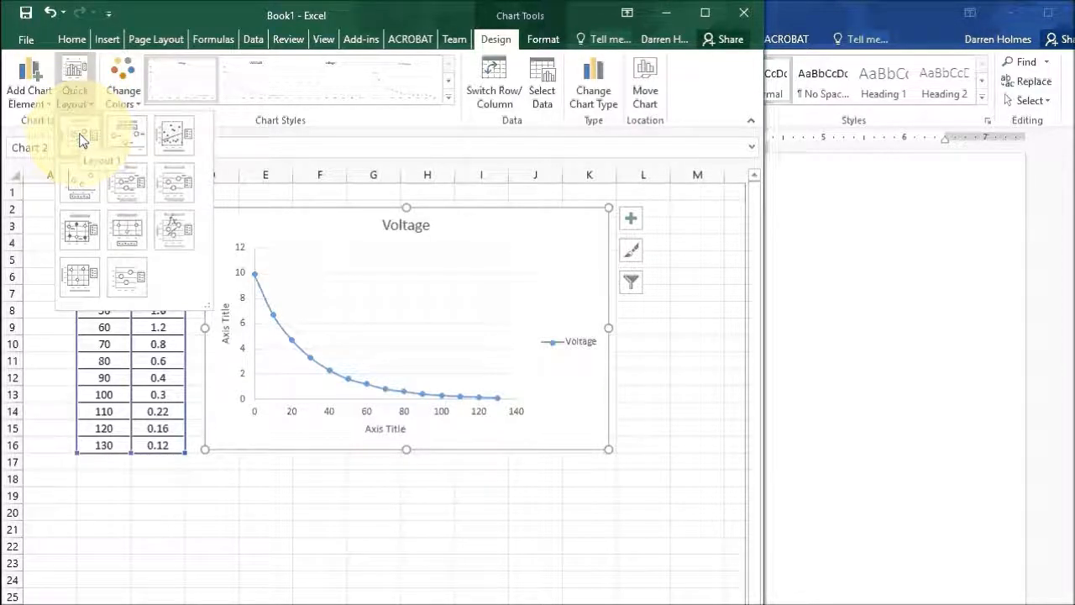
{"action": "left_click", "coordinate": [81, 139]}
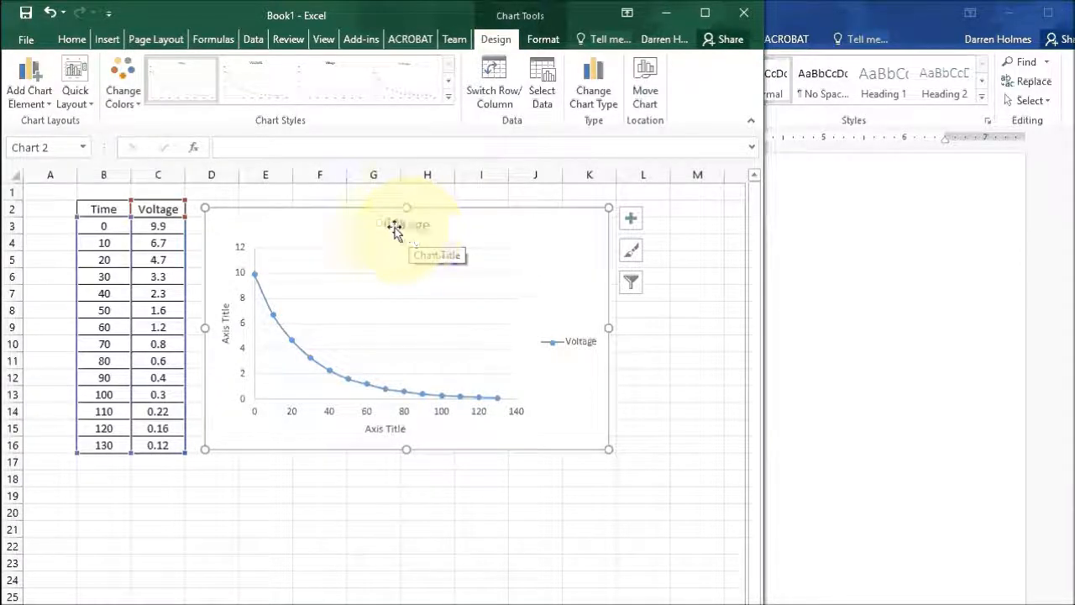
Step: Change the chart title to "Capacitor Discharge Voltage" on a single line
{"action": "double_click", "coordinate": [395, 227]}
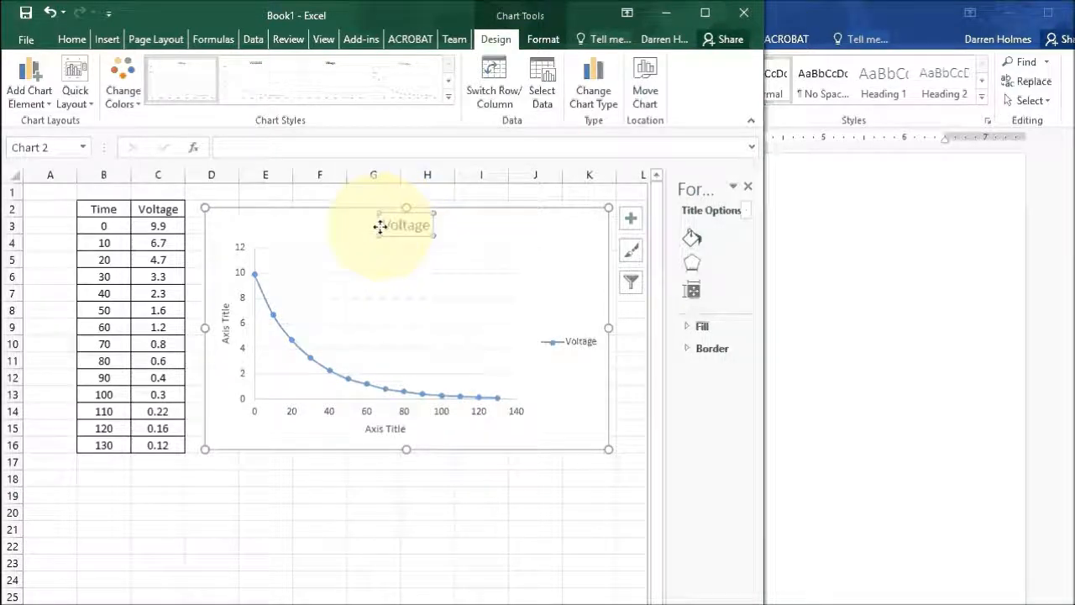
{"action": "left_click_drag", "start_coordinate": [387, 228], "coordinate": [425, 227]}
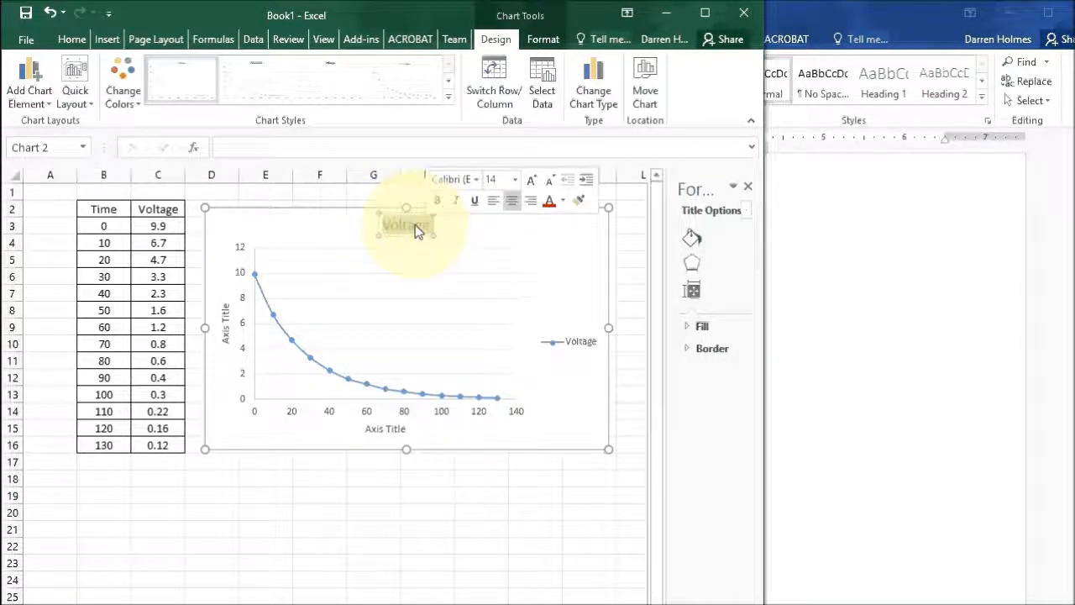
{"action": "type", "text": "Ca"}
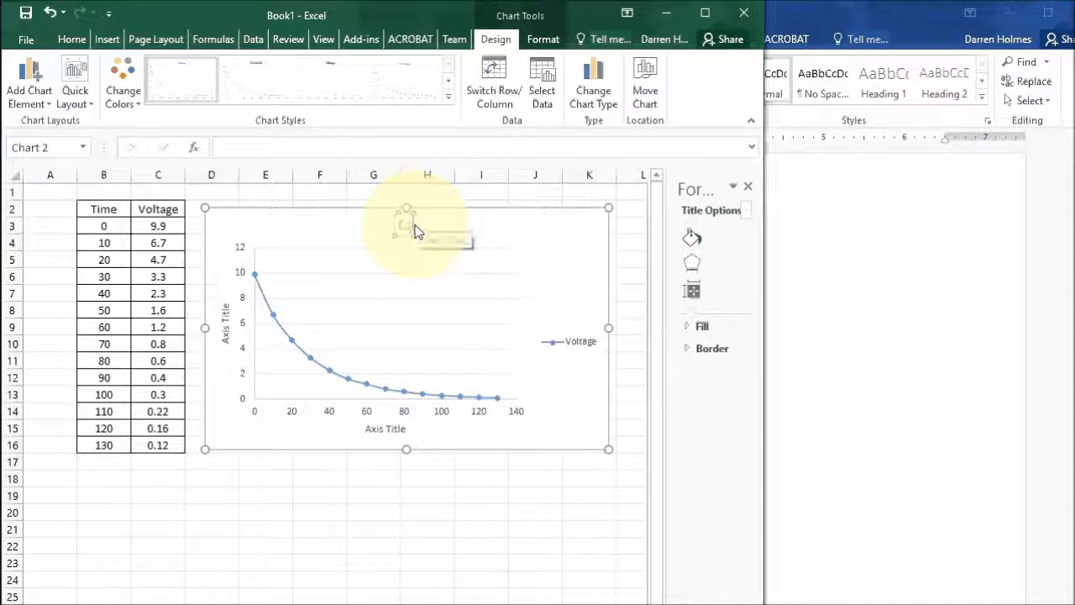
{"action": "type", "text": "pac"}
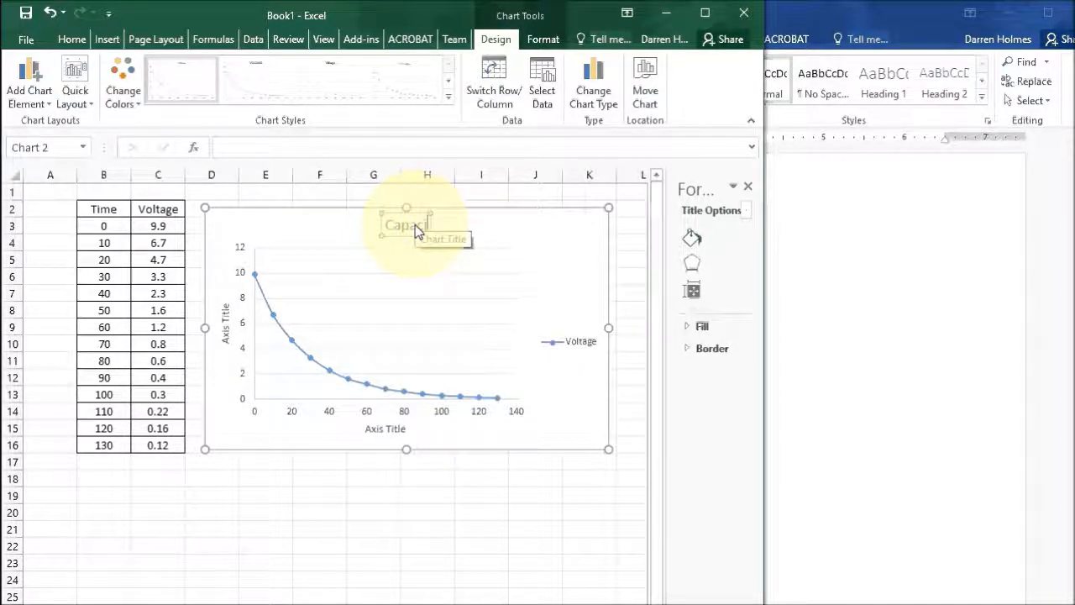
{"action": "type", "text": "itor Dis"}
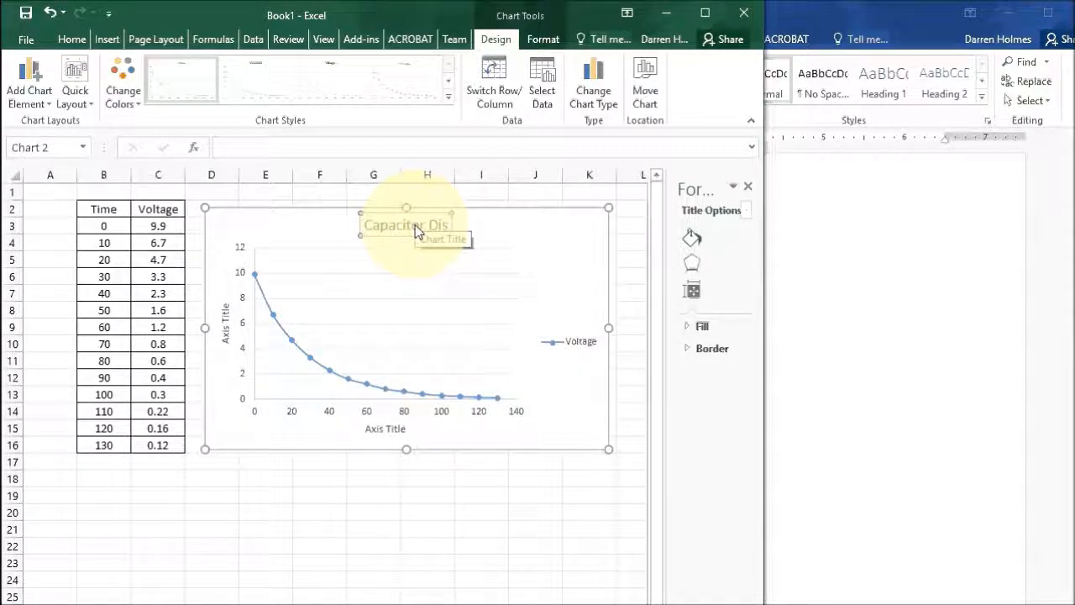
{"action": "type", "text": "charge"}
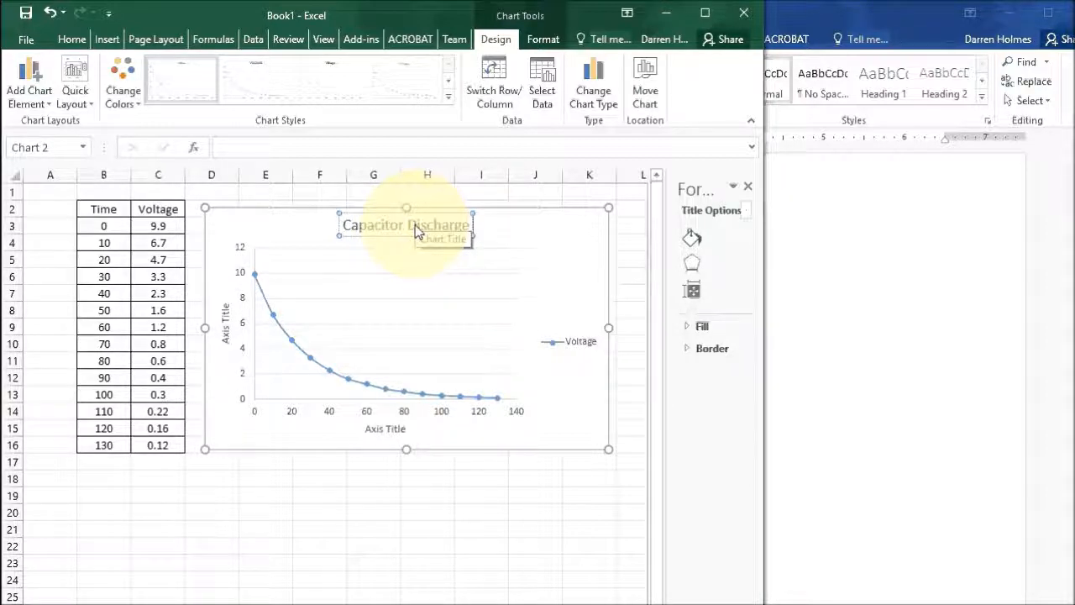
{"action": "type", "text": " Vol"}
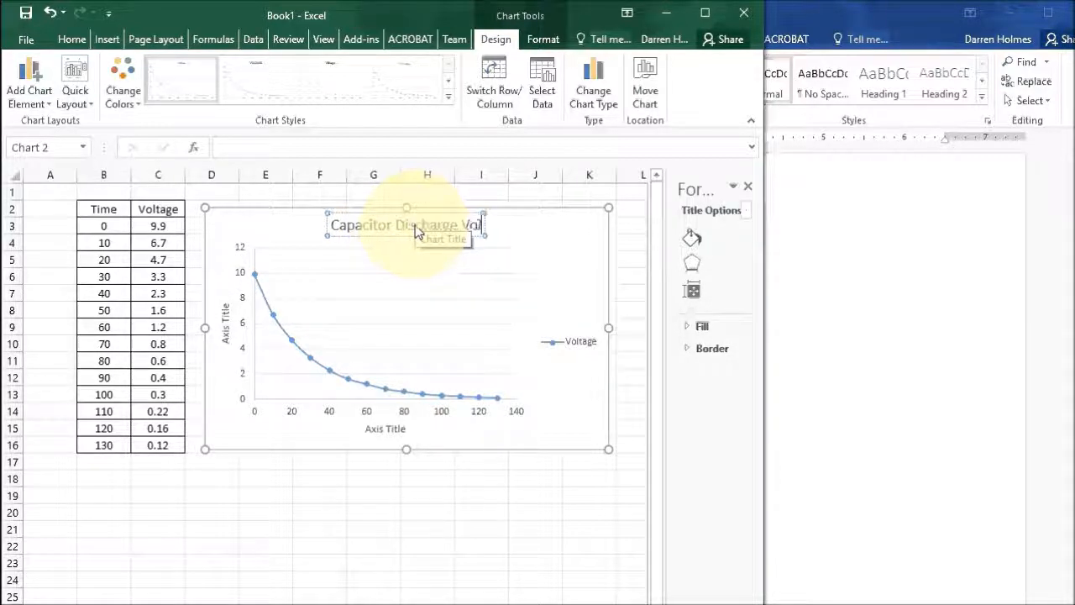
{"action": "type", "text": "tage"}
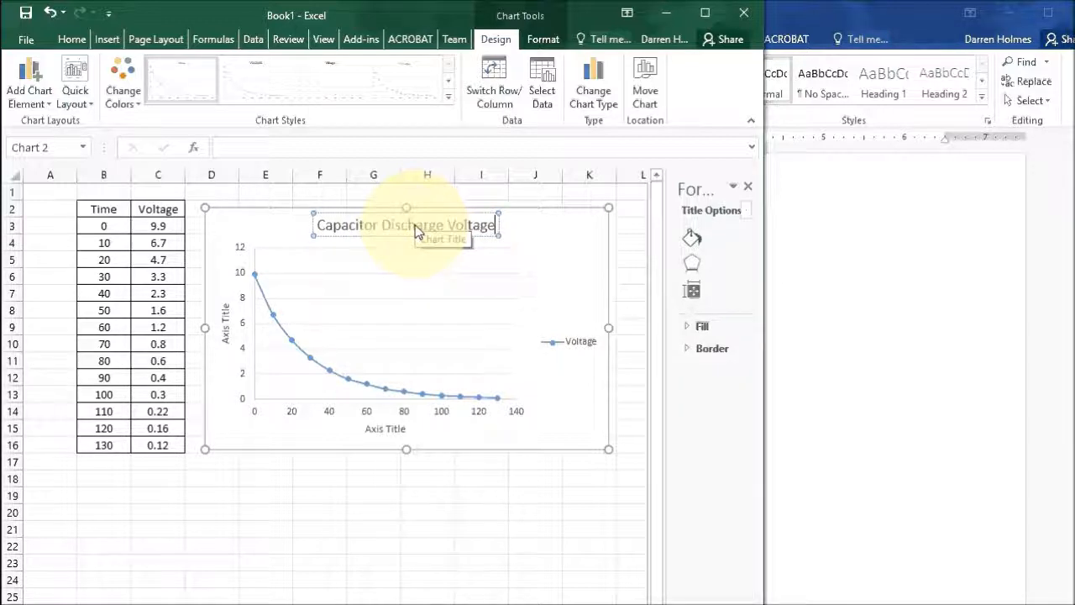
{"action": "key", "text": "Return"}
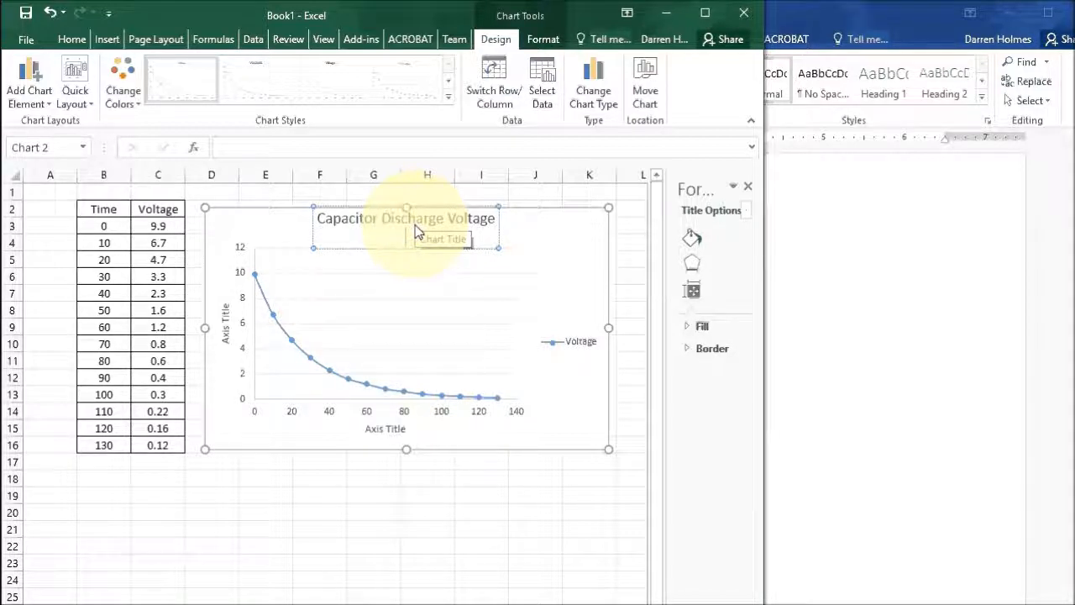
{"action": "key", "text": "BackSpace"}
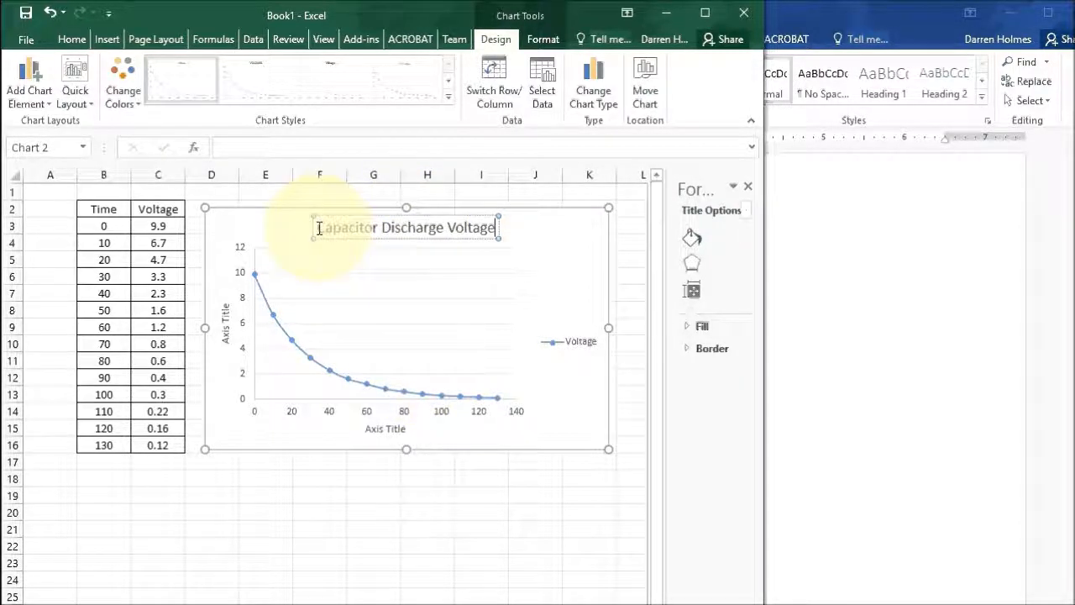
Step: Make the chart title bold and increase its font size to 16
{"action": "left_click_drag", "start_coordinate": [318, 227], "coordinate": [480, 223]}
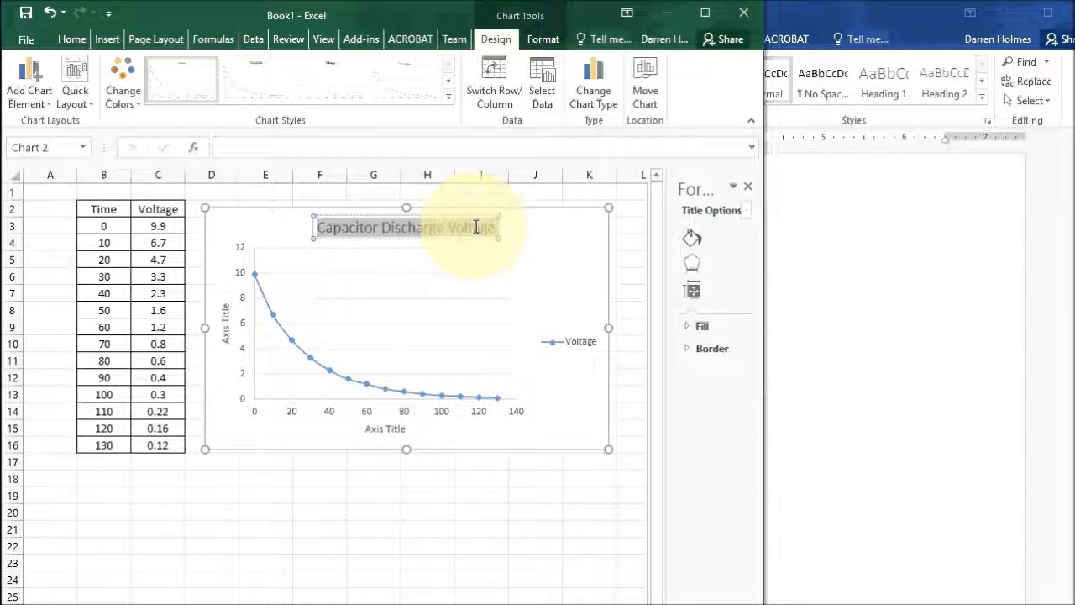
{"action": "left_click", "coordinate": [73, 40]}
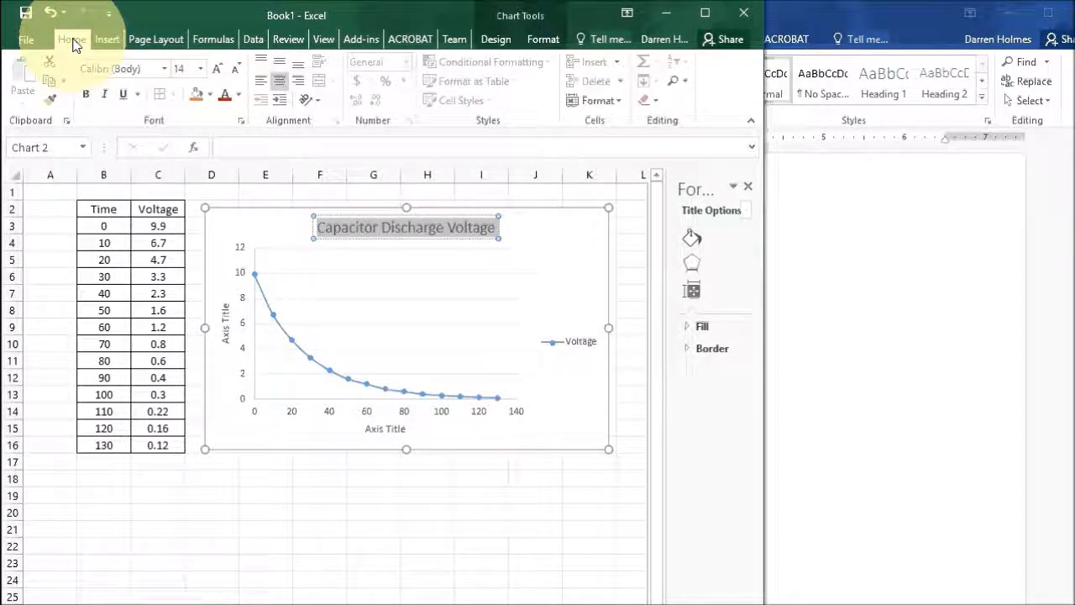
{"action": "left_click", "coordinate": [87, 98]}
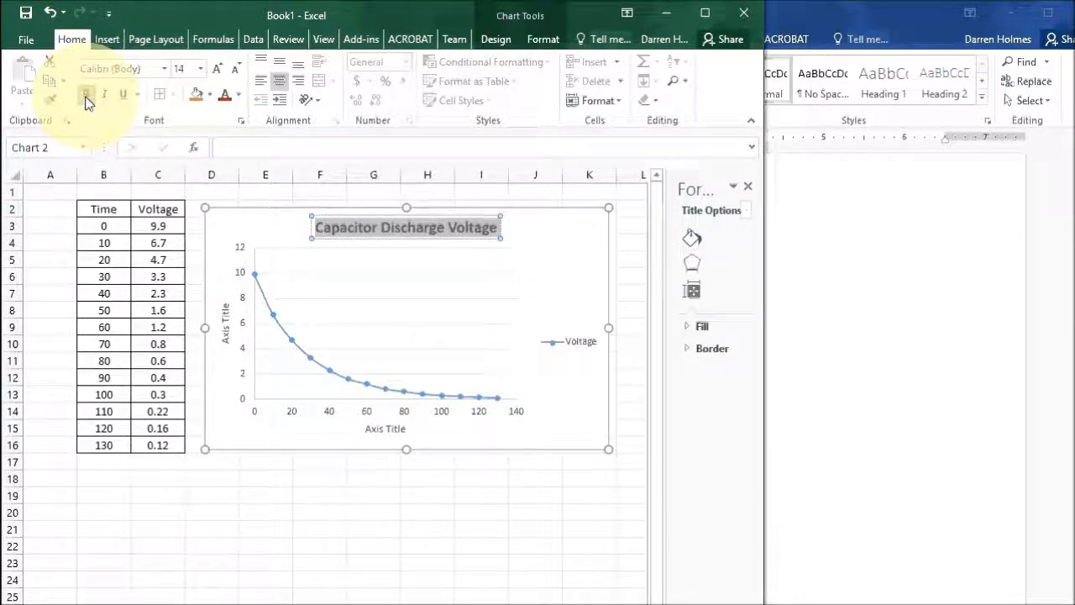
{"action": "left_click", "coordinate": [216, 77]}
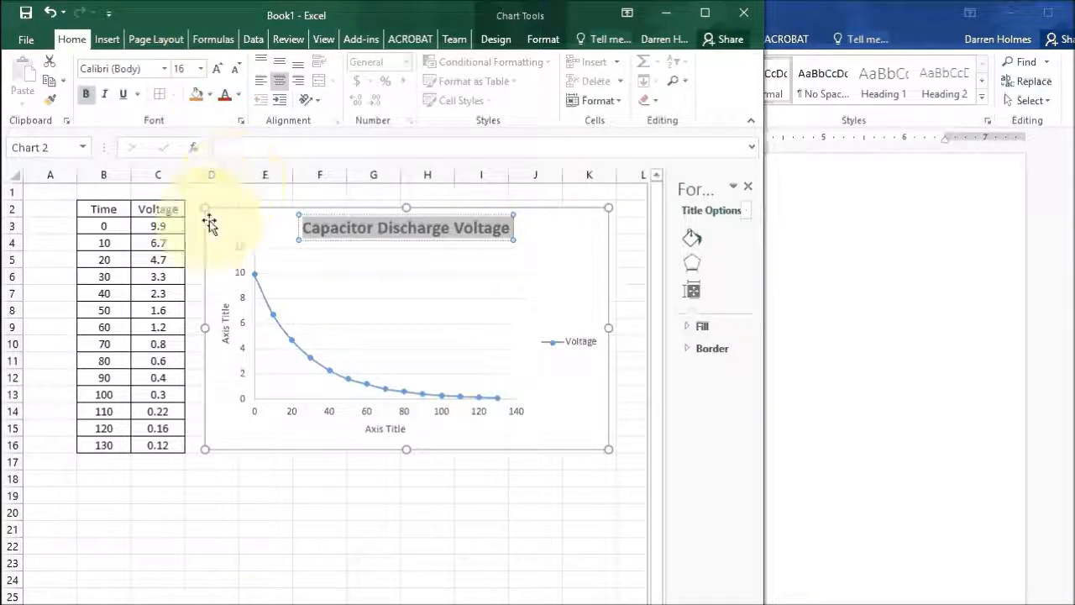
Step: Change the horizontal axis title to "Time (in seconds)" and make it bold at font size 10.5
{"action": "left_click", "coordinate": [378, 433]}
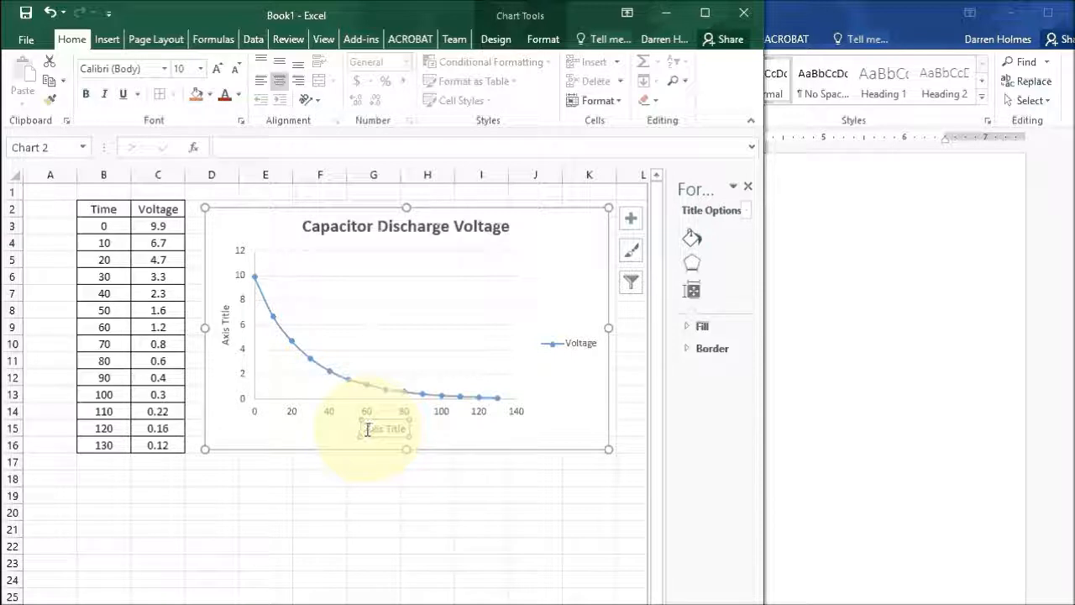
{"action": "left_click_drag", "start_coordinate": [367, 429], "coordinate": [398, 430]}
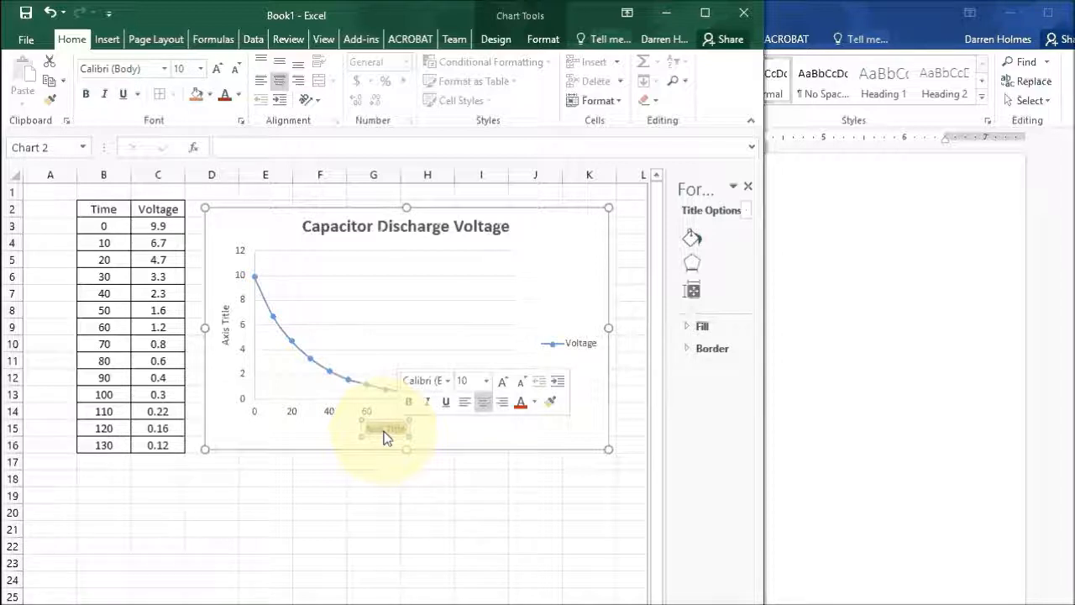
{"action": "key", "text": "Delete"}
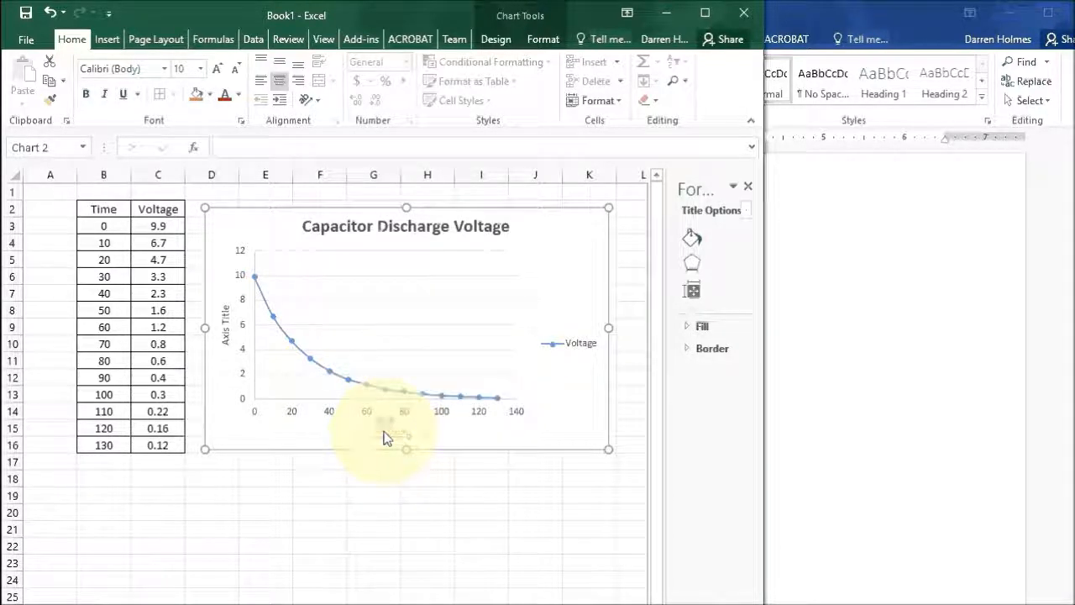
{"action": "type", "text": "Time"}
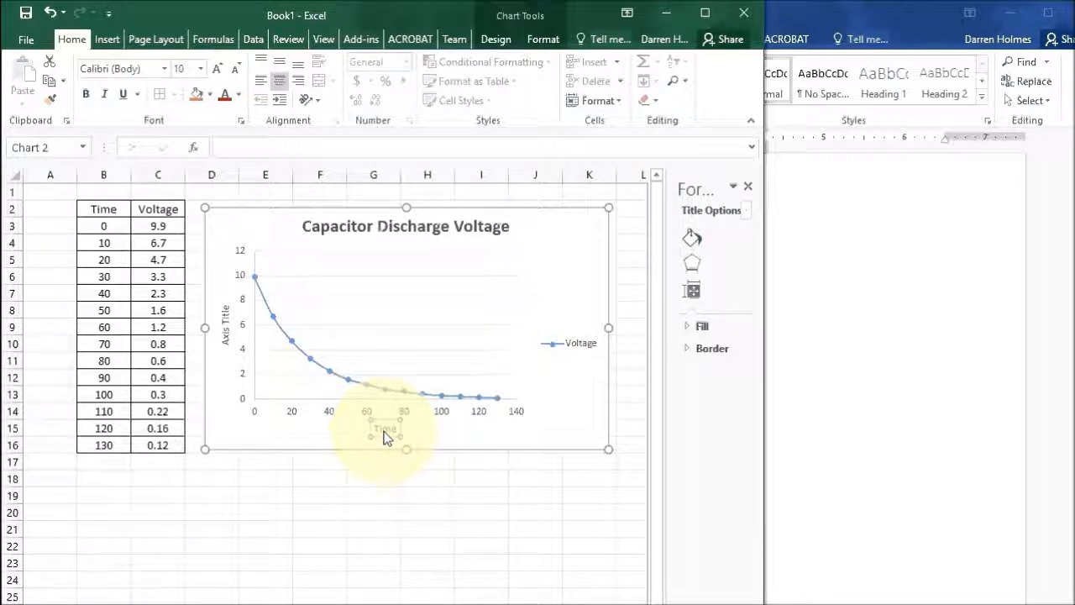
{"action": "type", "text": " (in se"}
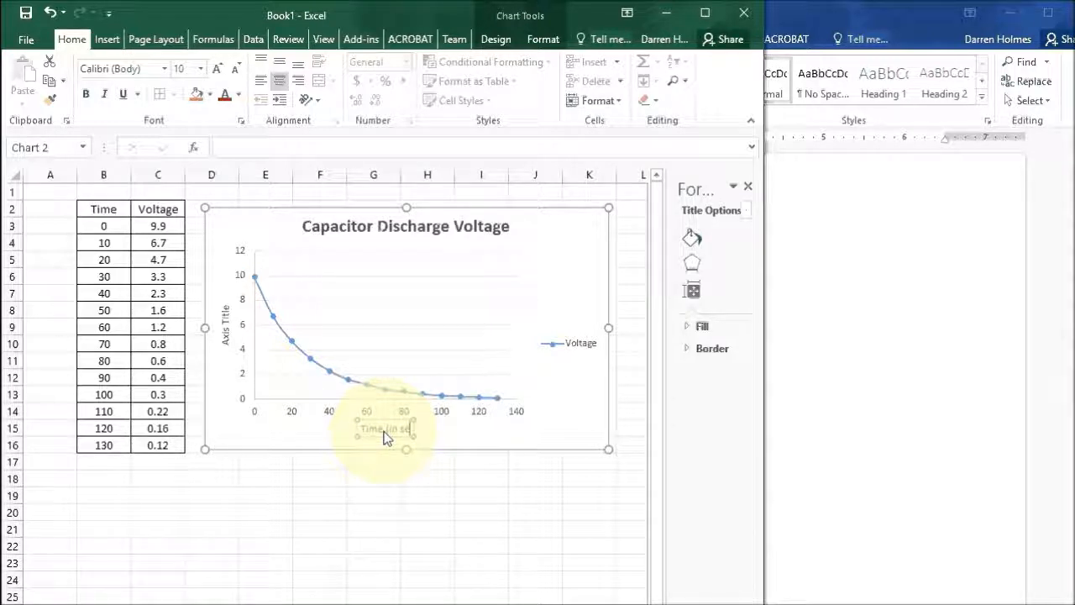
{"action": "type", "text": "conds)"}
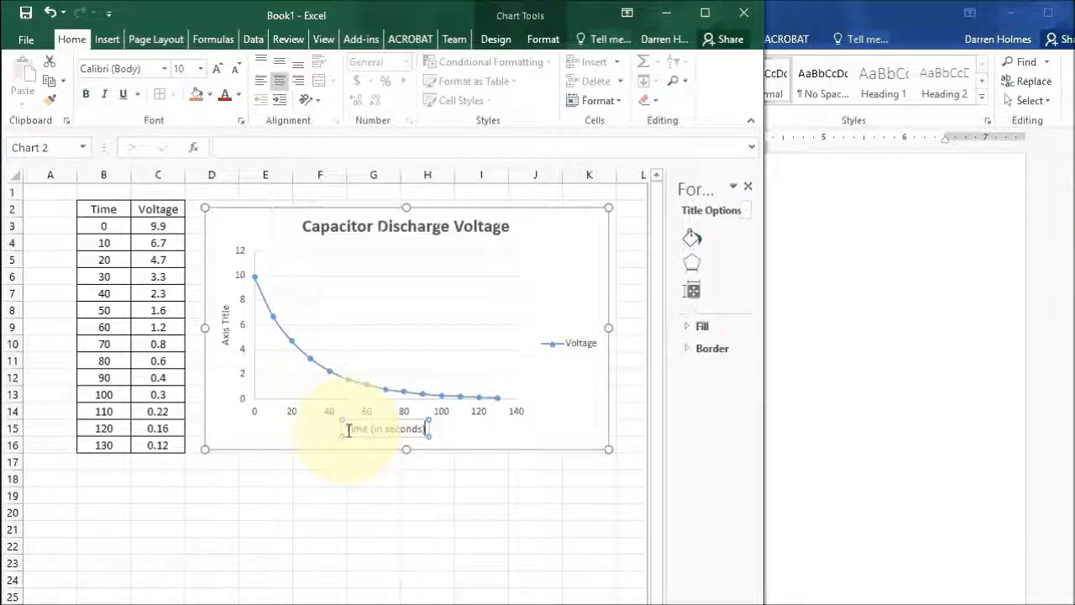
{"action": "left_click_drag", "start_coordinate": [347, 432], "coordinate": [412, 432]}
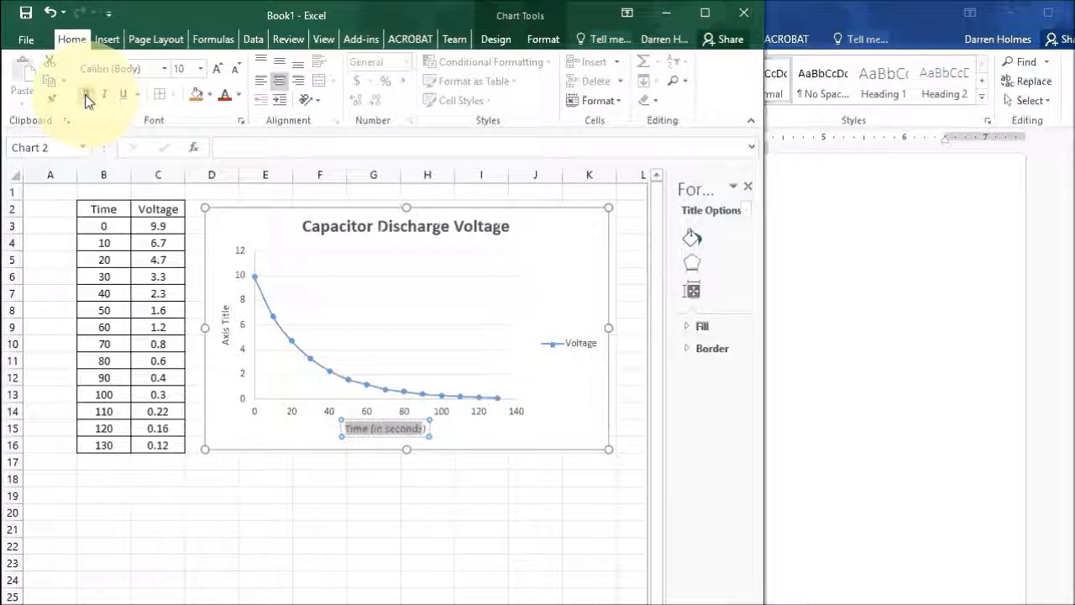
{"action": "left_click", "coordinate": [216, 72]}
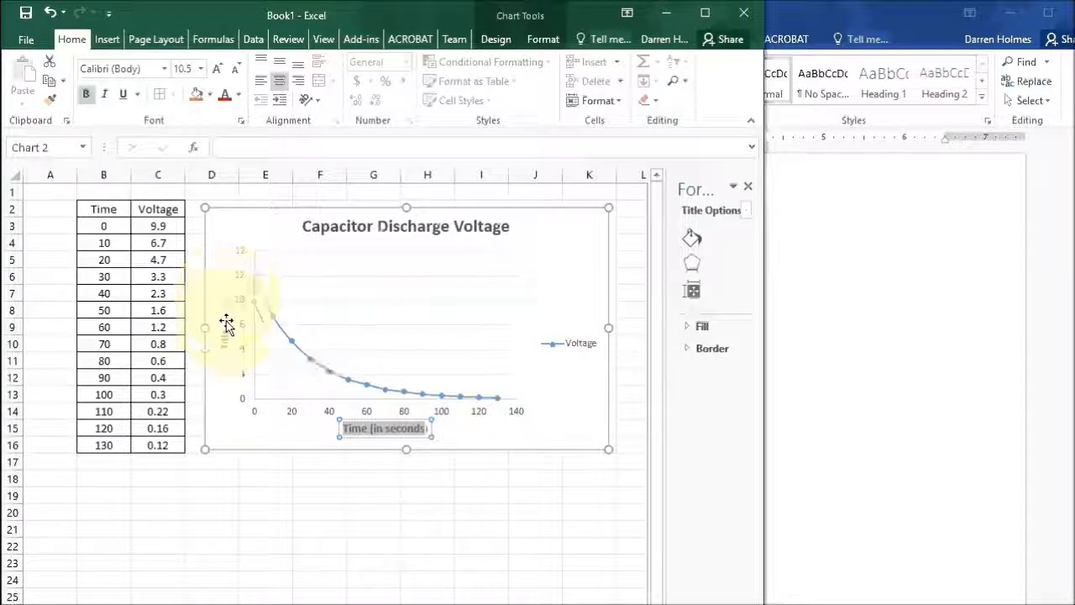
Step: Replace the placeholder text of the chart's vertical axis title with "Volts"
{"action": "left_click", "coordinate": [222, 339]}
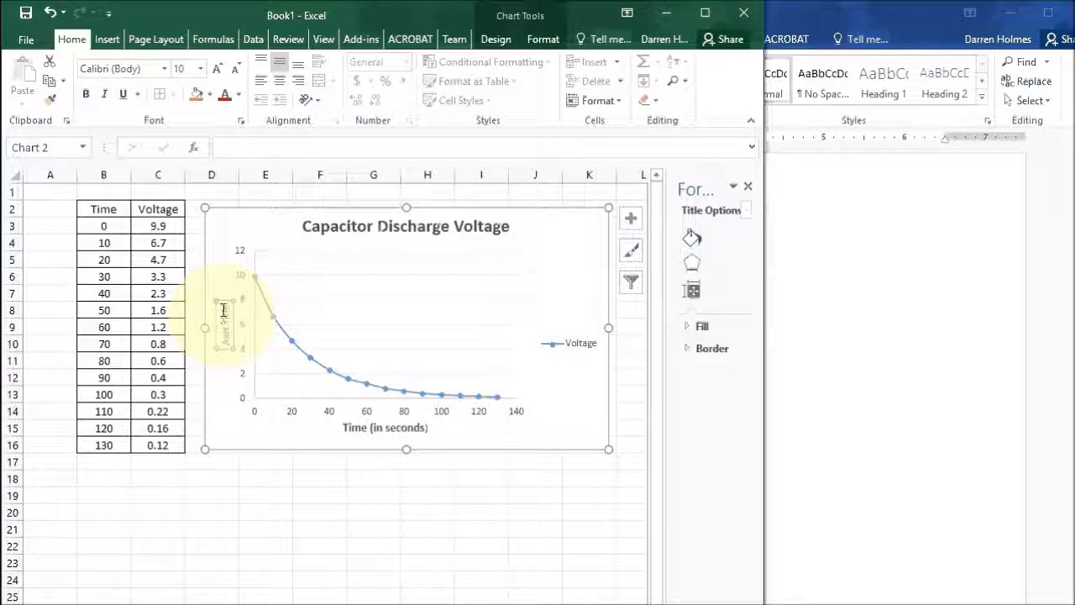
{"action": "left_click_drag", "start_coordinate": [224, 308], "coordinate": [225, 338]}
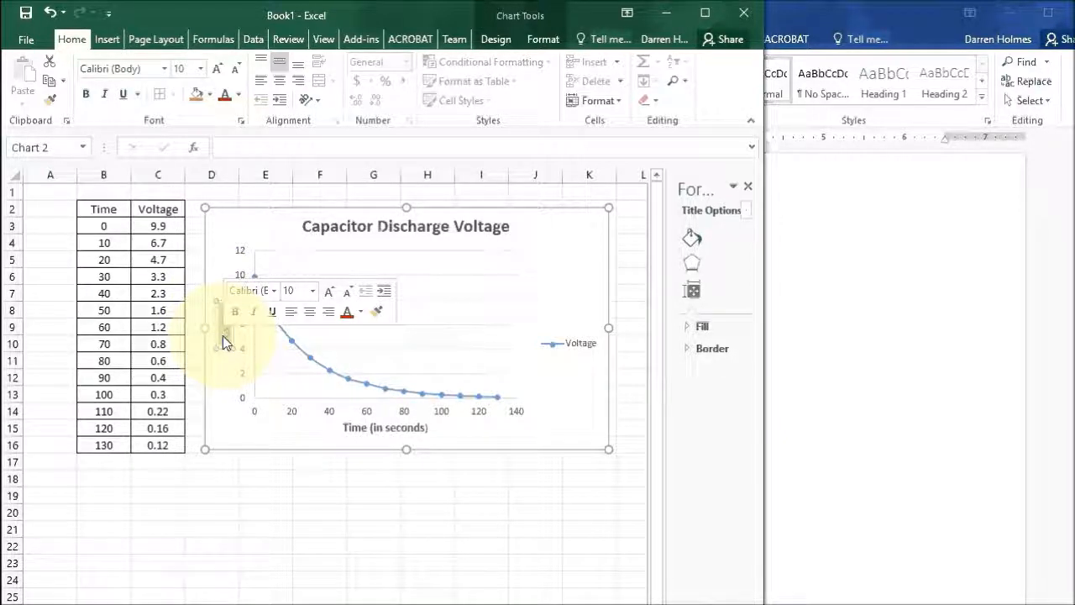
{"action": "type", "text": "V"}
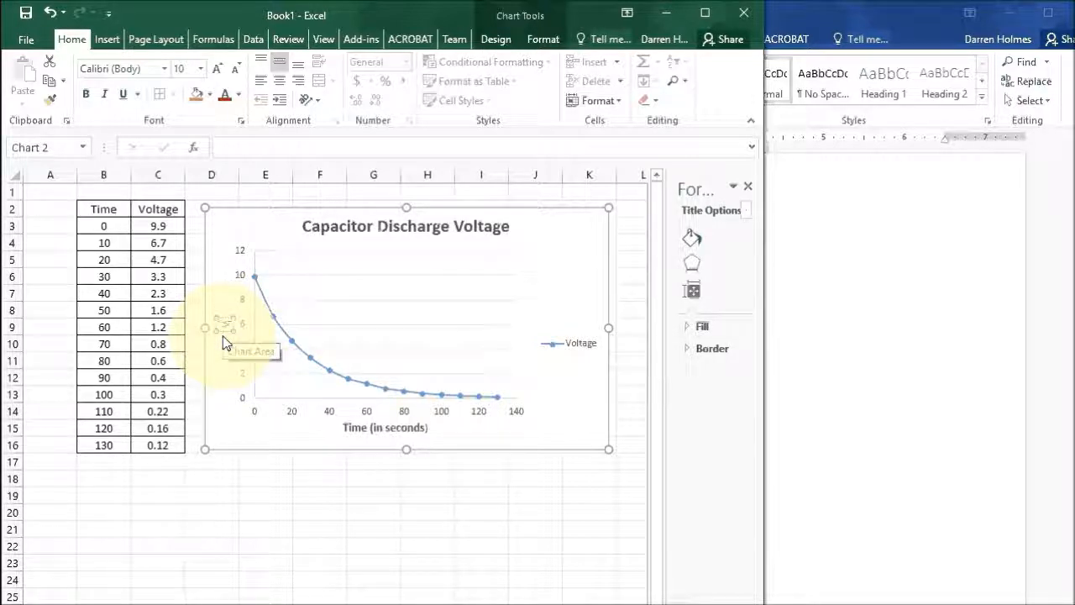
{"action": "type", "text": "olts"}
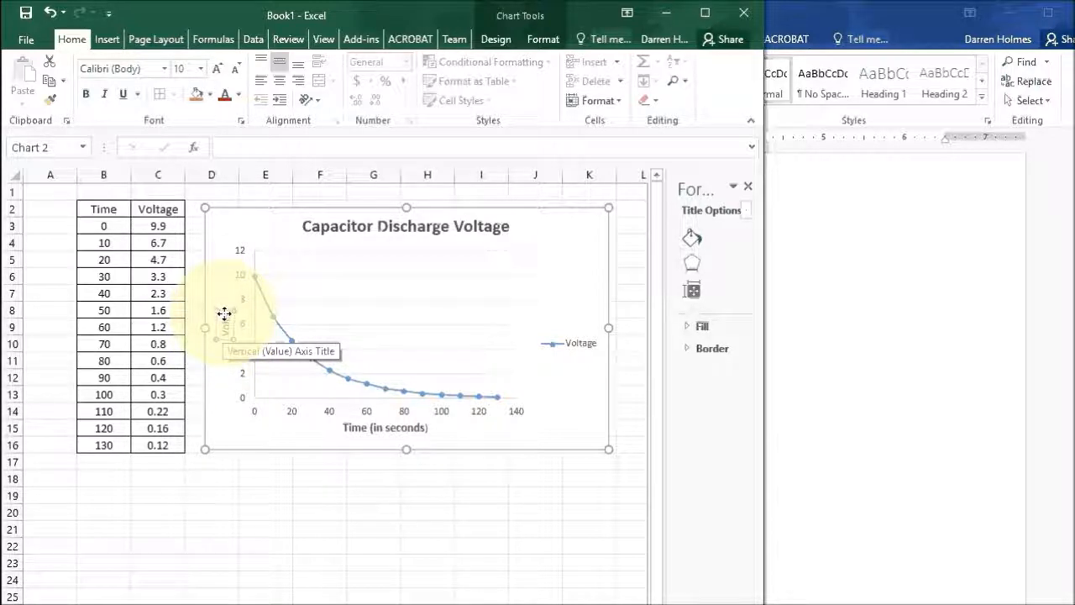
Step: Make the vertical axis title bold and increase its font size to 10.5
{"action": "left_click_drag", "start_coordinate": [225, 316], "coordinate": [228, 327]}
{"action": "left_click", "coordinate": [222, 317]}
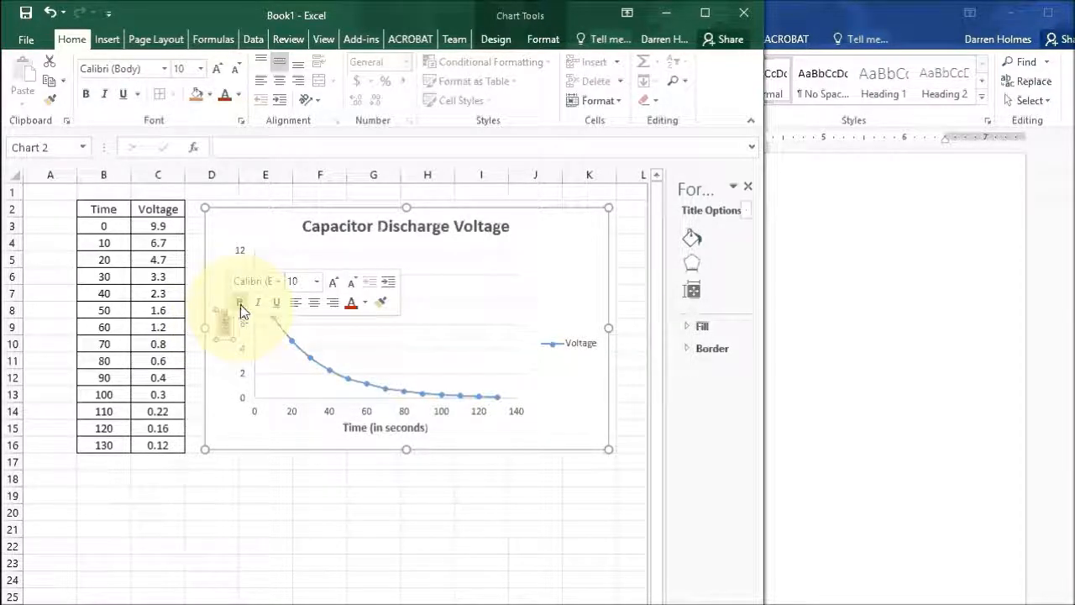
{"action": "left_click", "coordinate": [240, 304]}
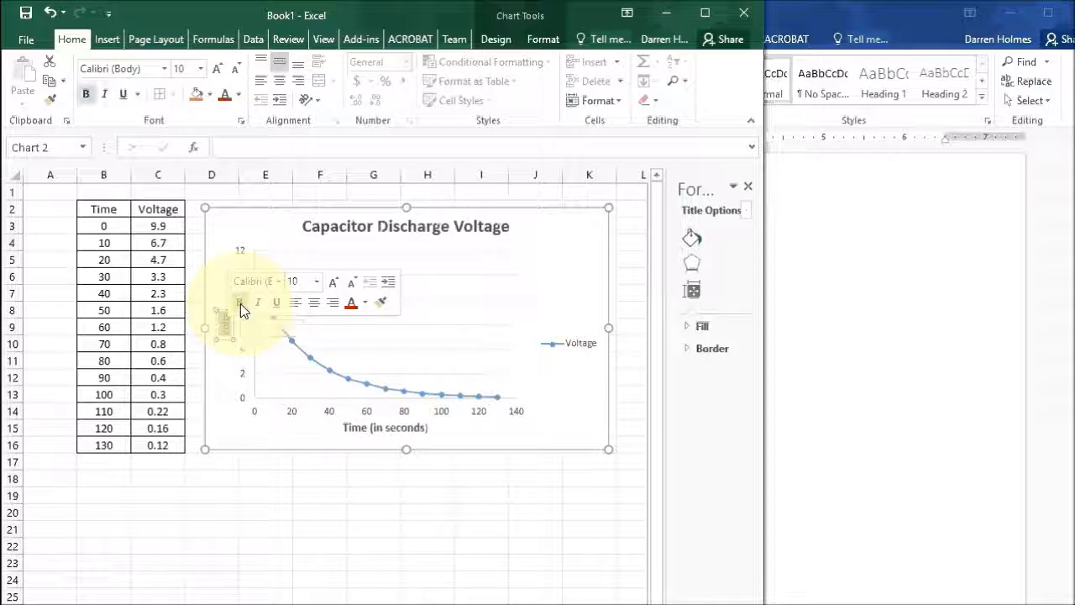
{"action": "left_click", "coordinate": [334, 286]}
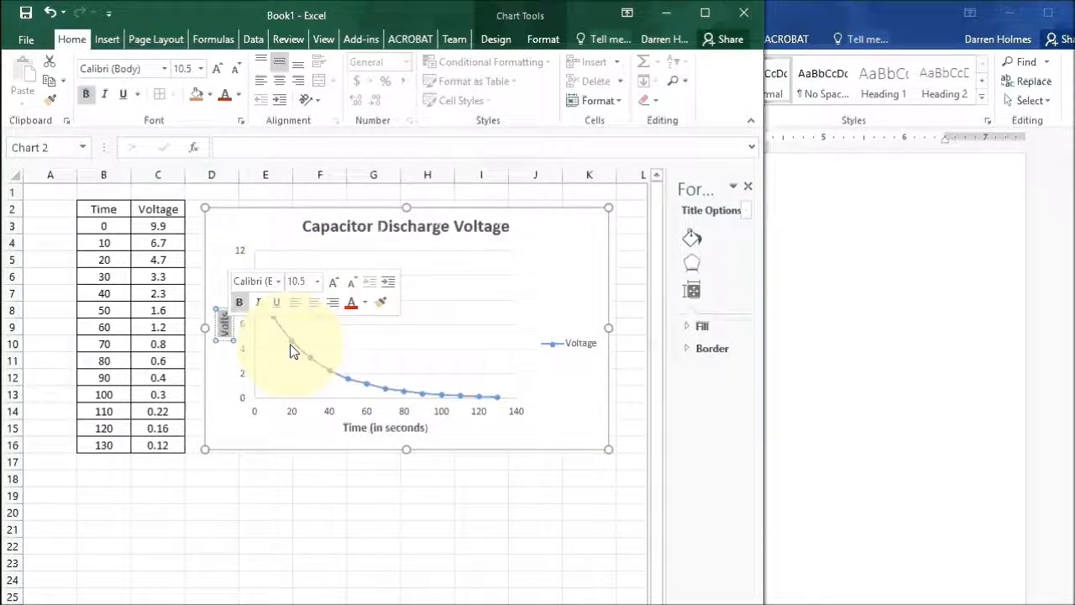
{"action": "left_click", "coordinate": [305, 475]}
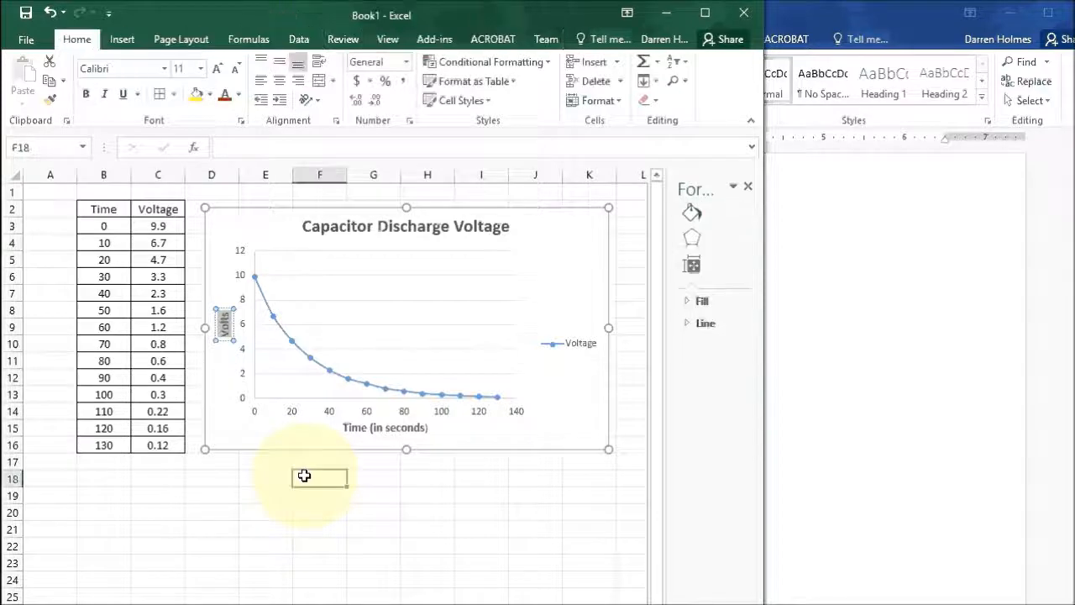
Step: Delete the Voltage legend from the chart and deselect the chart
{"action": "left_click", "coordinate": [566, 345]}
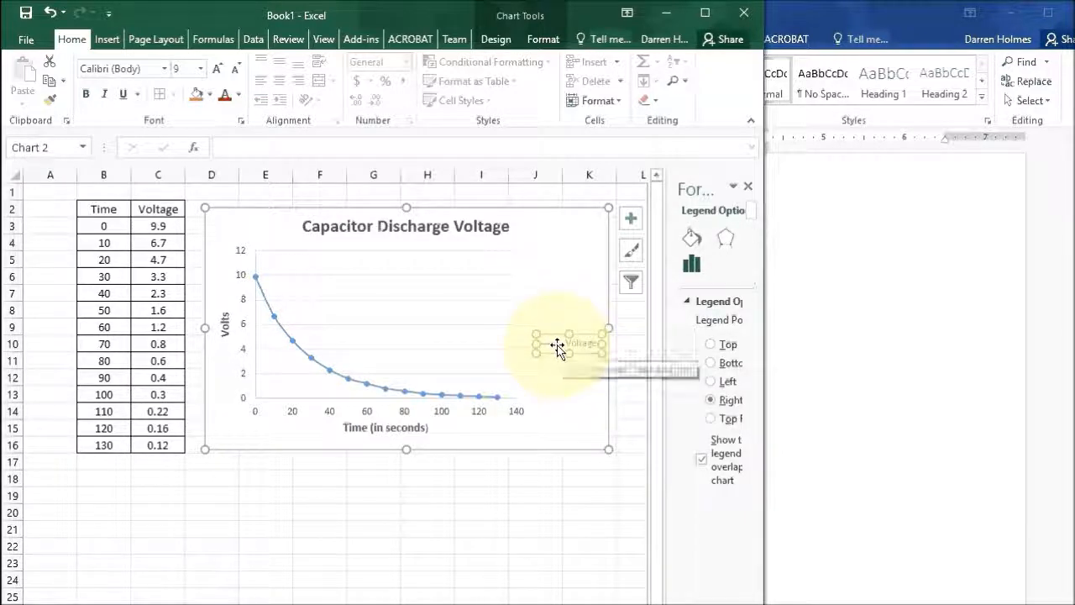
{"action": "key", "text": "Delete"}
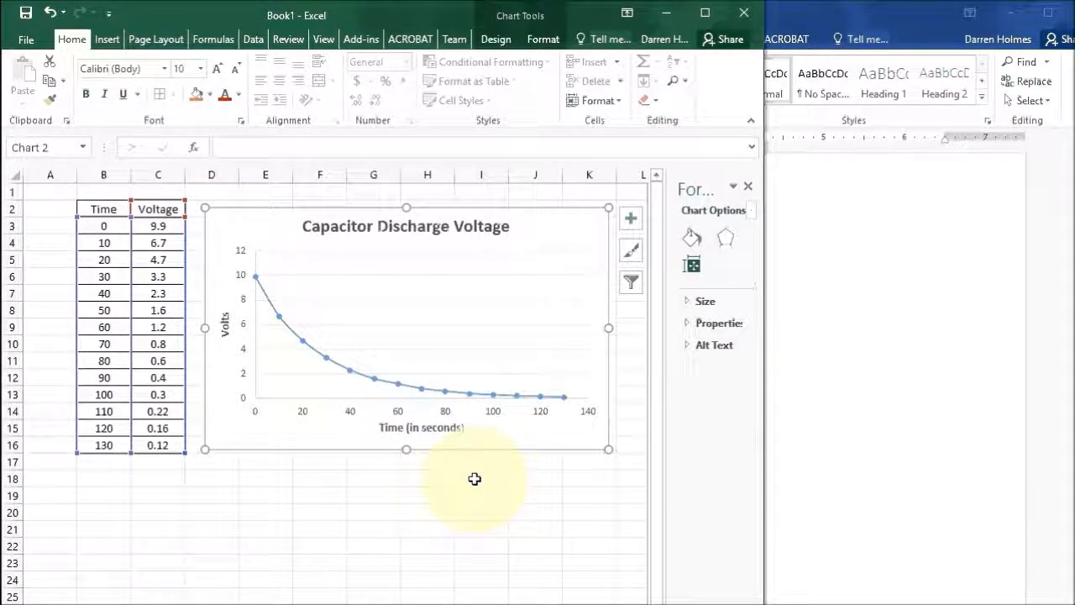
{"action": "left_click", "coordinate": [474, 479]}
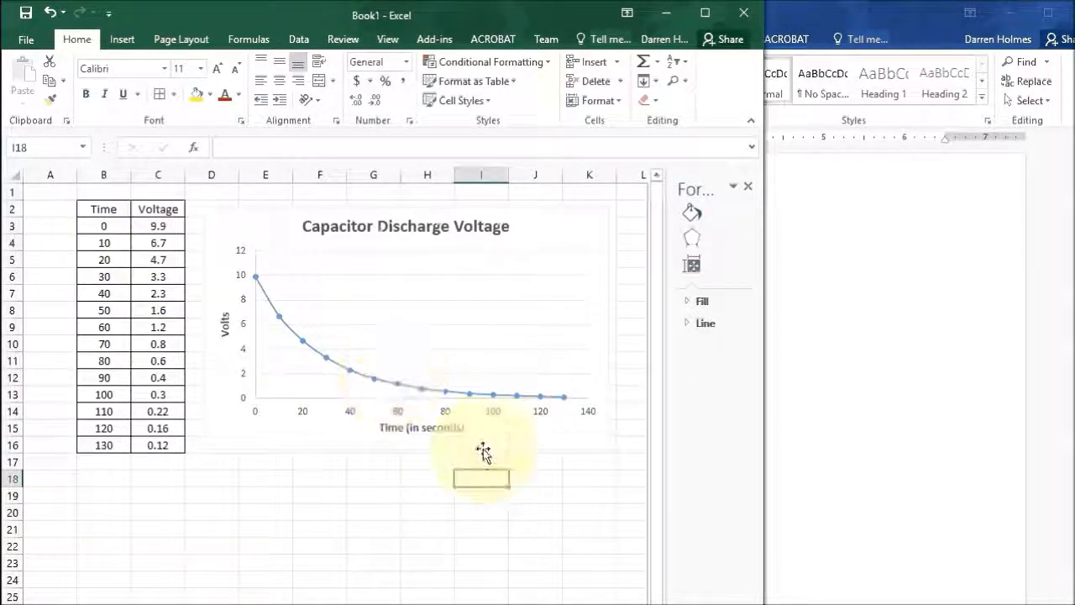
Step: Copy the cell range B2:K16, covering both the data table and the chart
{"action": "left_click", "coordinate": [615, 449]}
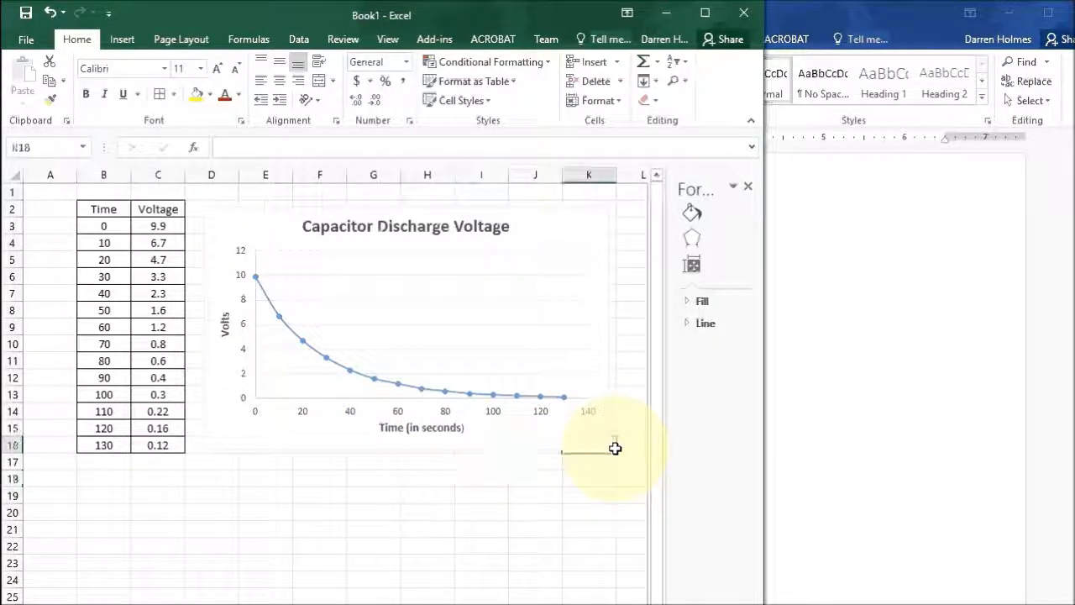
{"action": "left_click_drag", "start_coordinate": [615, 449], "coordinate": [107, 203]}
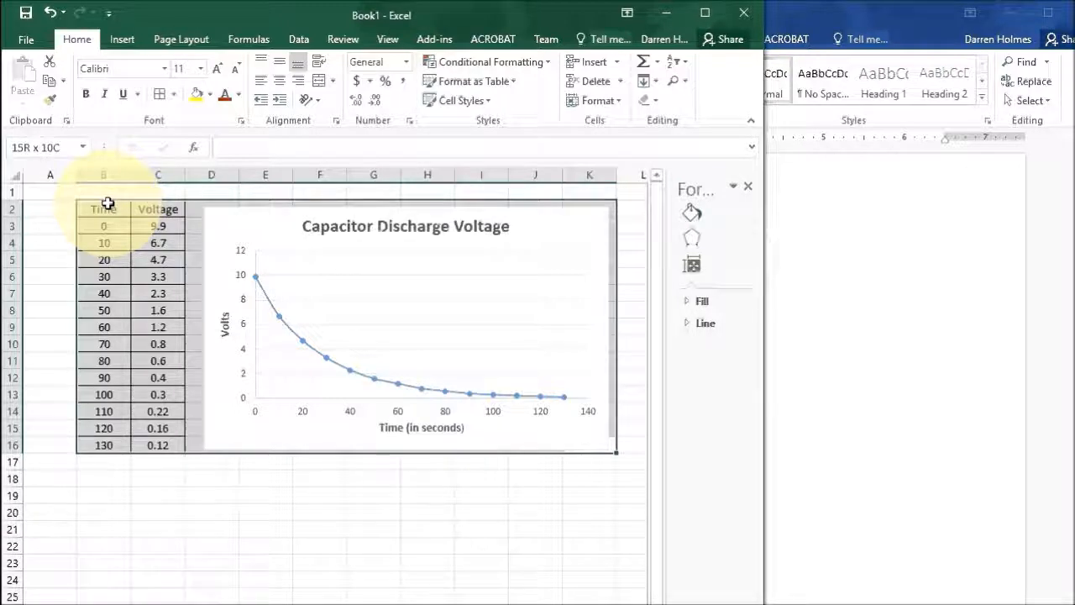
{"action": "left_click_drag", "start_coordinate": [108, 203], "coordinate": [107, 203]}
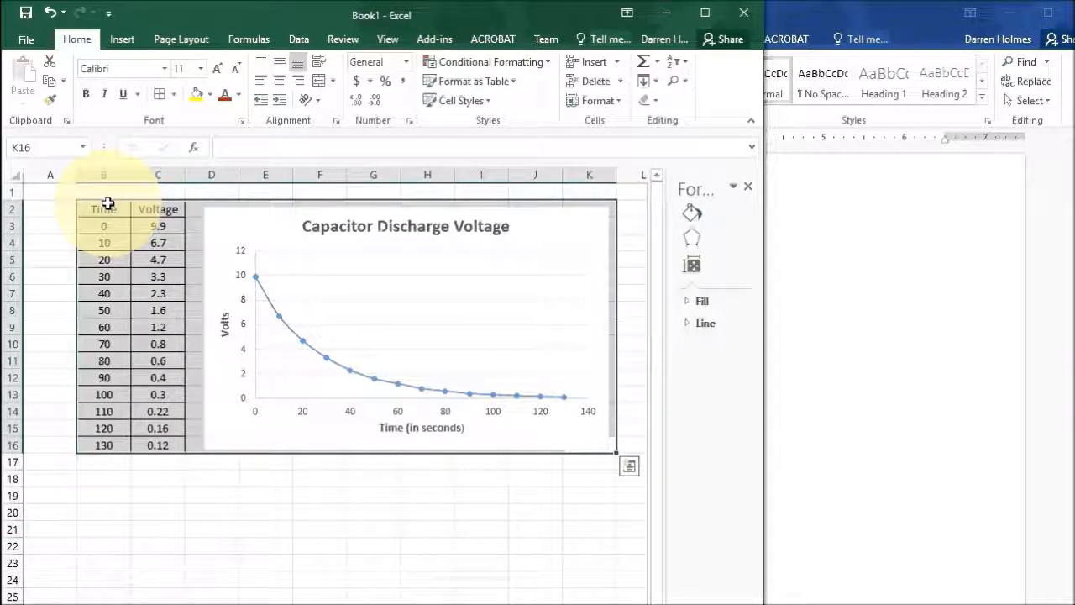
{"action": "right_click", "coordinate": [101, 246]}
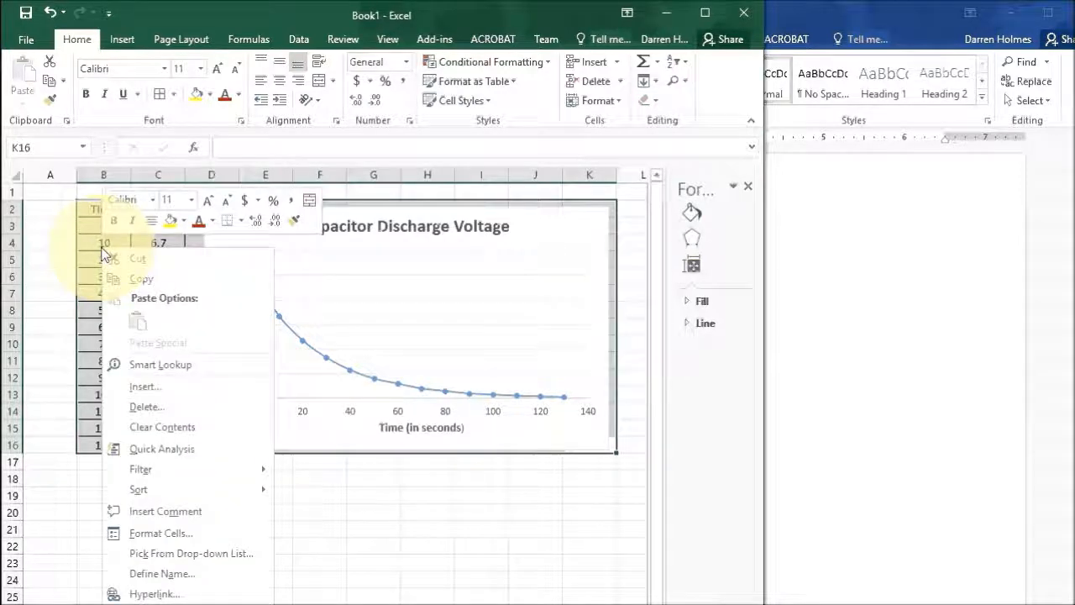
{"action": "left_click", "coordinate": [141, 280]}
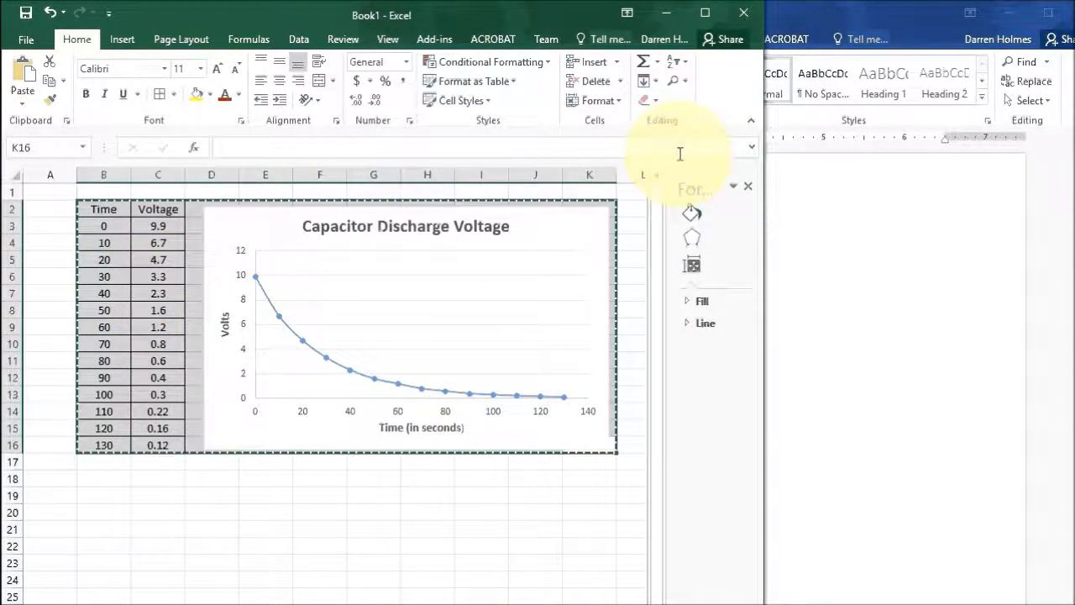
Step: Switch to the blank Word document and enter the heading "This is my Capacitor Results" with empty lines below it
{"action": "left_click", "coordinate": [803, 17]}
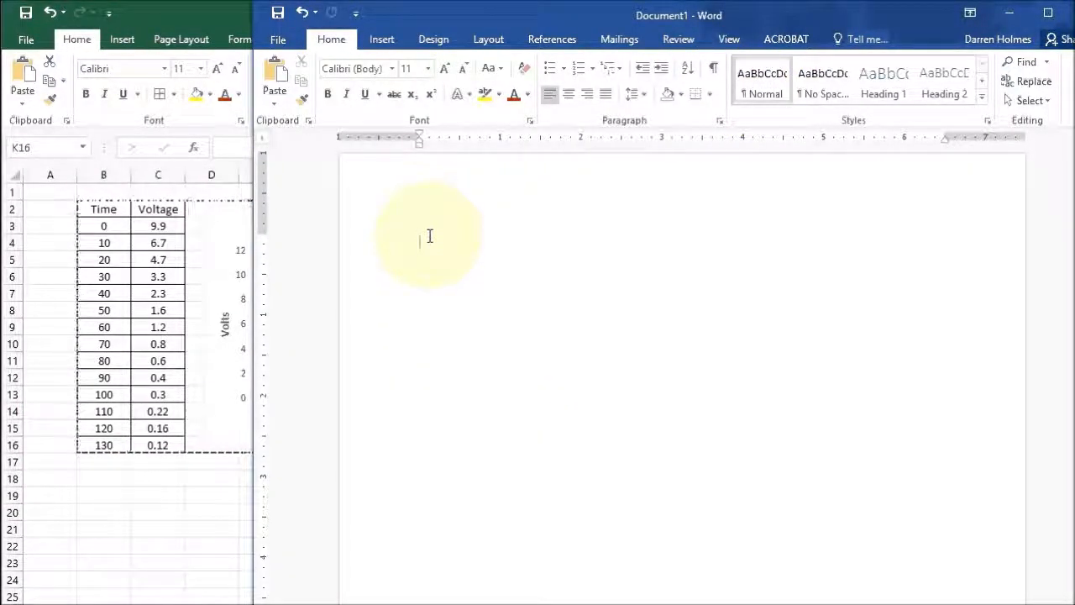
{"action": "key", "text": "Return"}
{"action": "key", "text": "Return"}
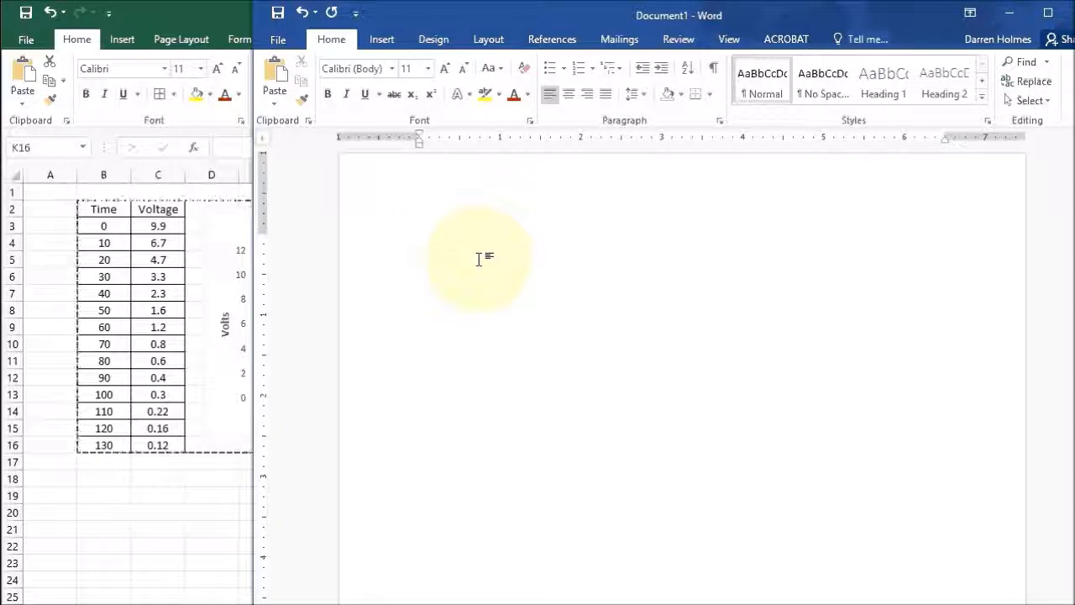
{"action": "type", "text": "his is my Capacitor Results"}
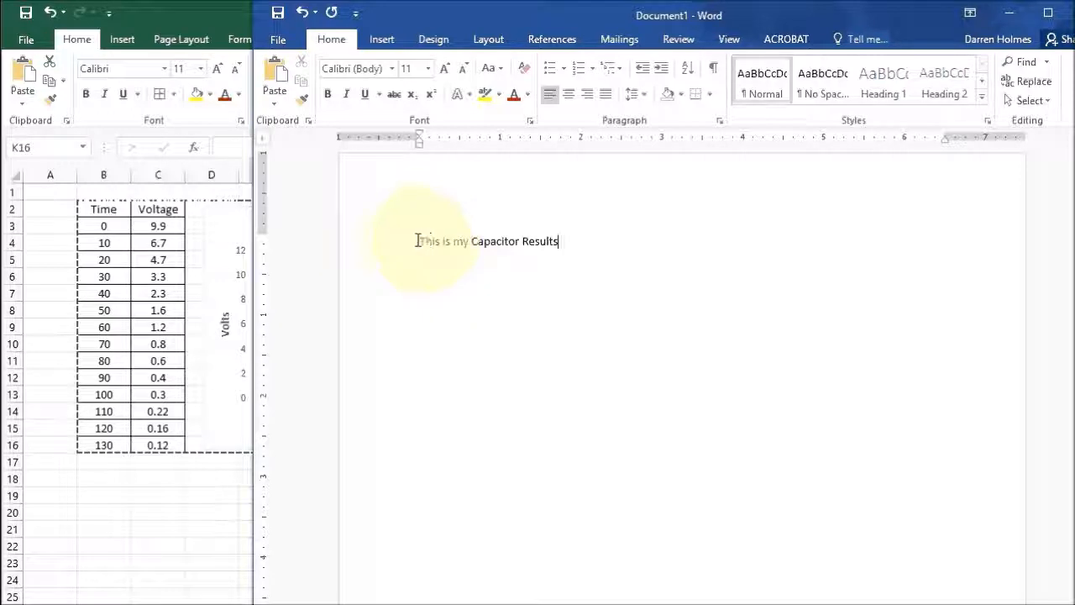
Step: Centre the document heading, increase its font size to 18, and make it bold and underlined
{"action": "left_click_drag", "start_coordinate": [421, 241], "coordinate": [545, 240]}
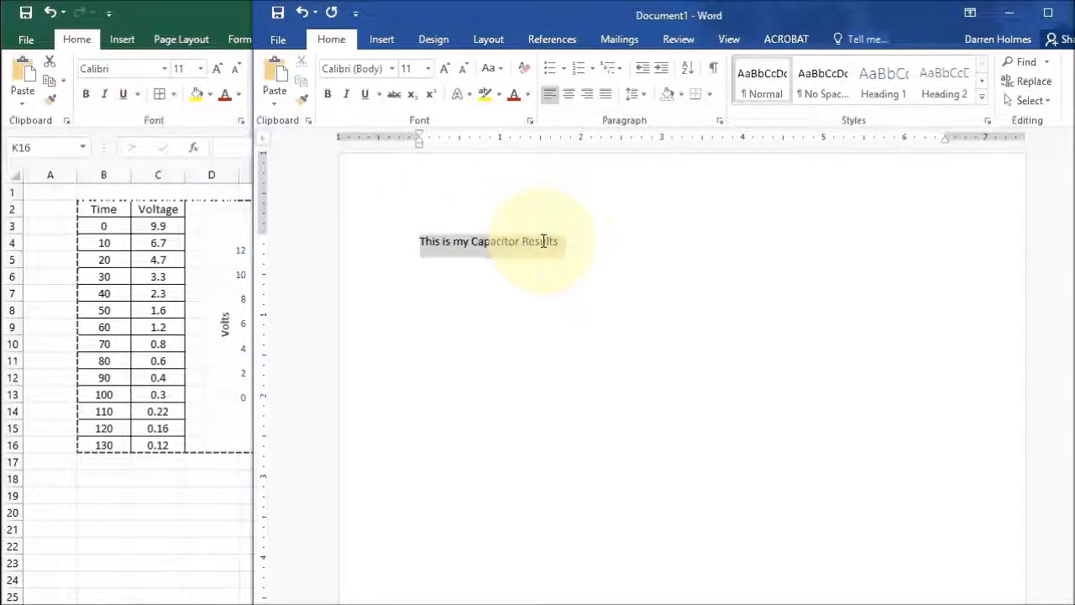
{"action": "left_click", "coordinate": [568, 94]}
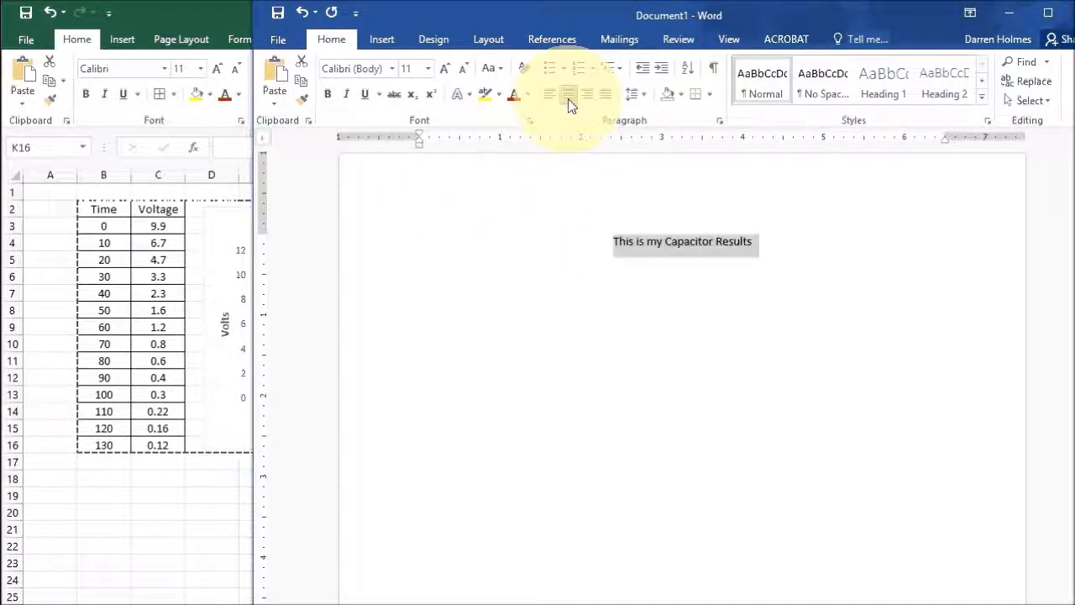
{"action": "left_click", "coordinate": [444, 71]}
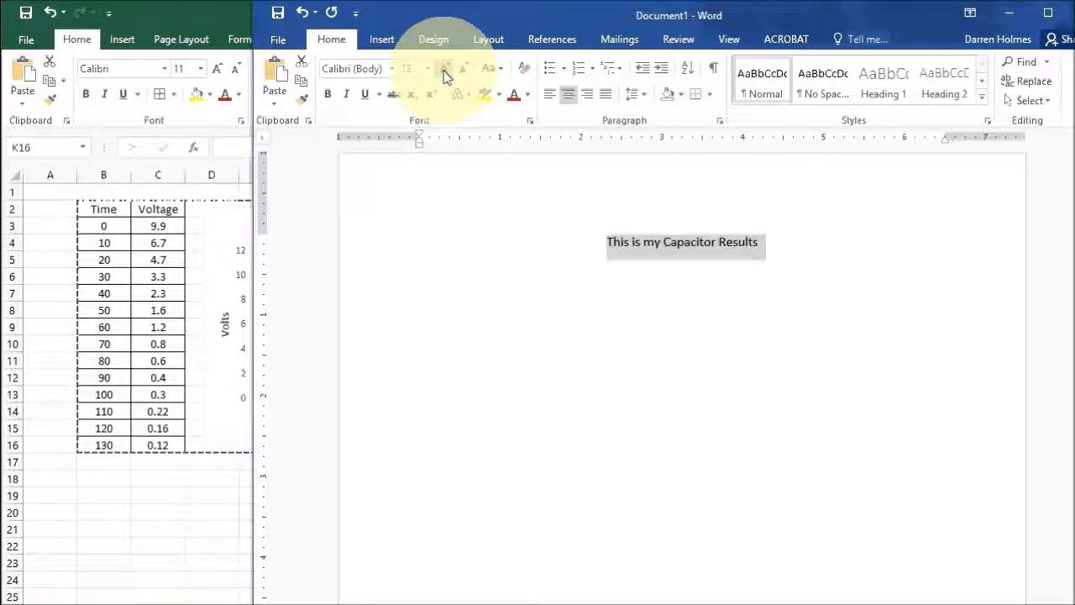
{"action": "left_click", "coordinate": [444, 71]}
{"action": "left_click", "coordinate": [445, 71]}
{"action": "left_click", "coordinate": [445, 71]}
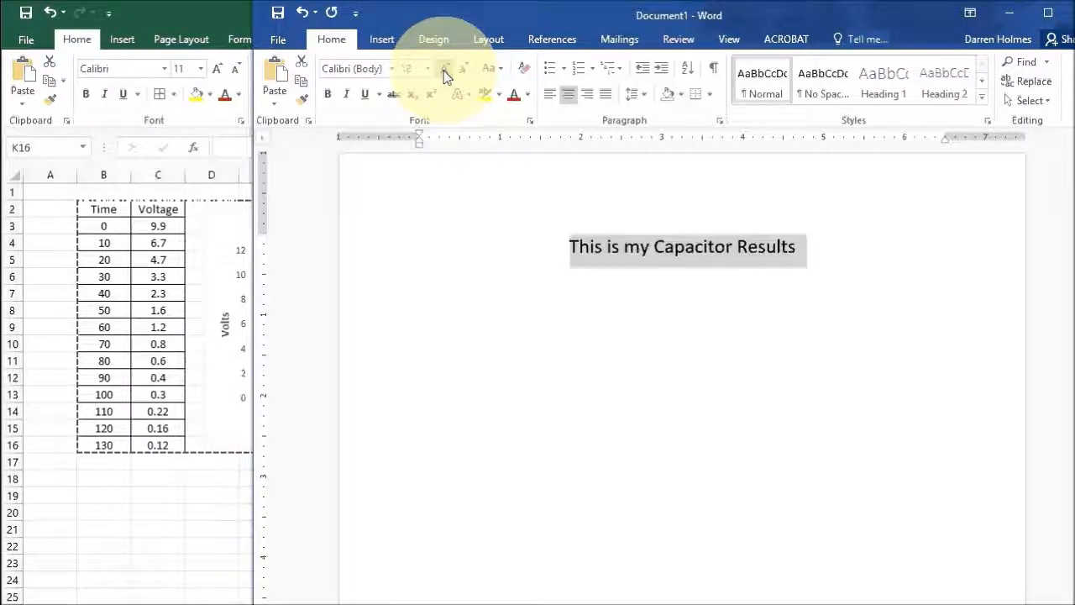
{"action": "left_click", "coordinate": [329, 96]}
{"action": "left_click", "coordinate": [365, 94]}
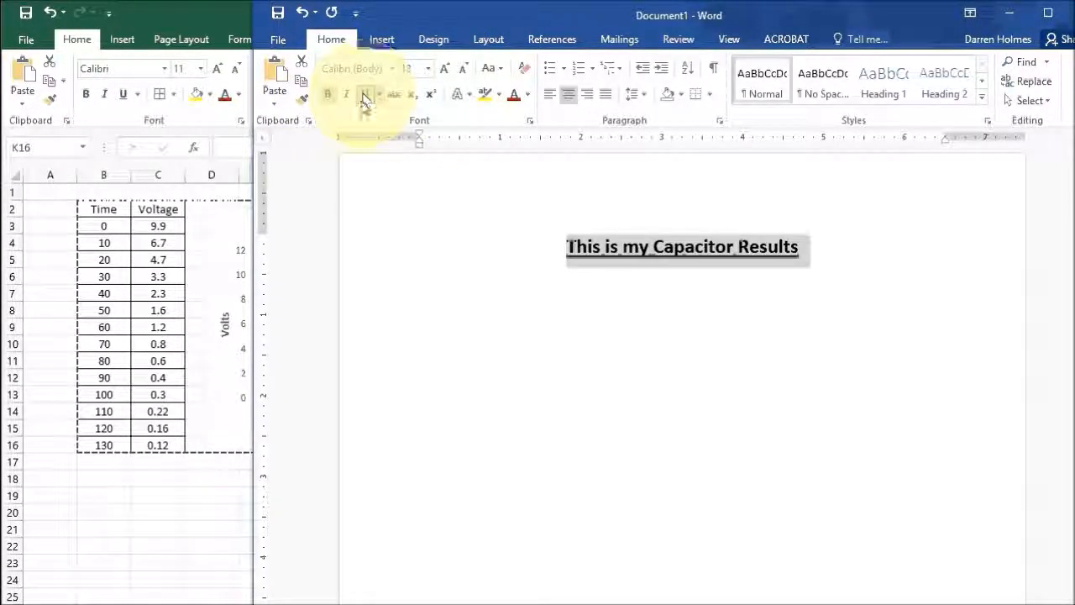
Step: Paste the copied table and chart below the heading and enter "Conclusion" underneath them
{"action": "left_click", "coordinate": [492, 307]}
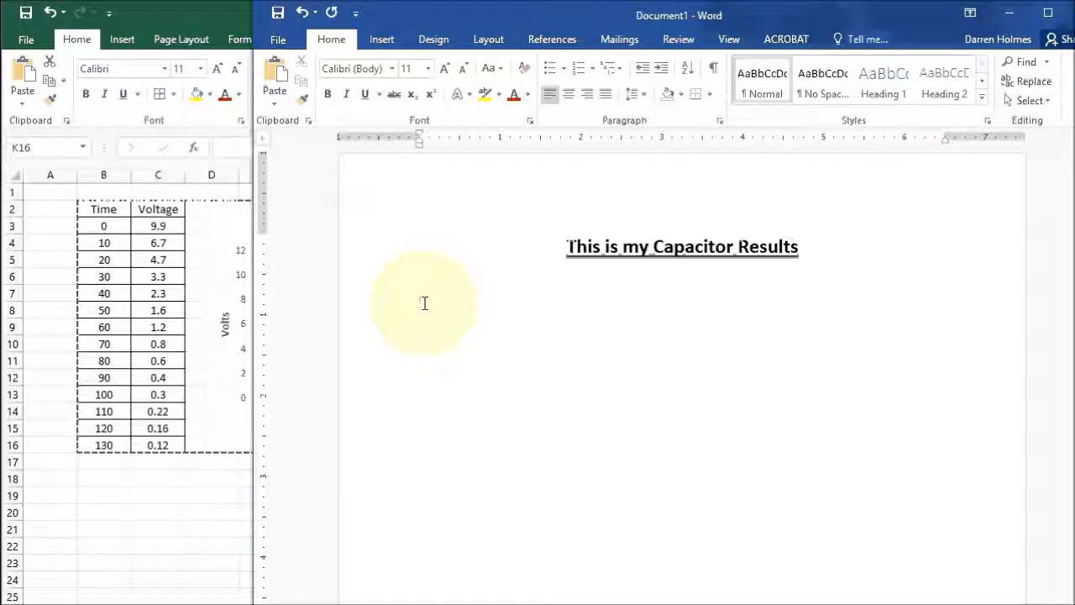
{"action": "key", "text": "ctrl+v"}
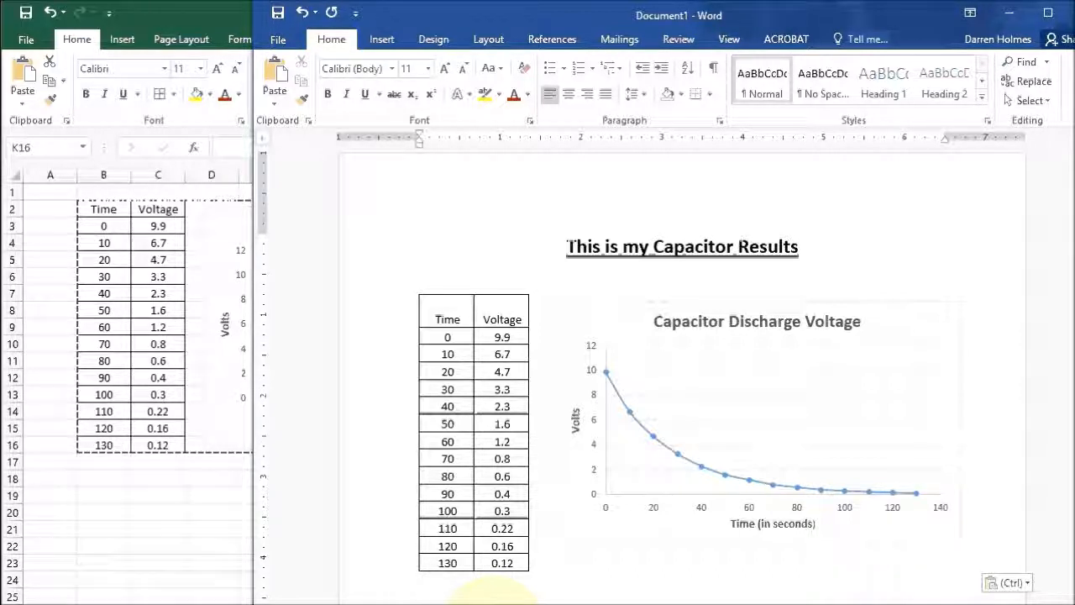
{"action": "type", "text": "donclus"}
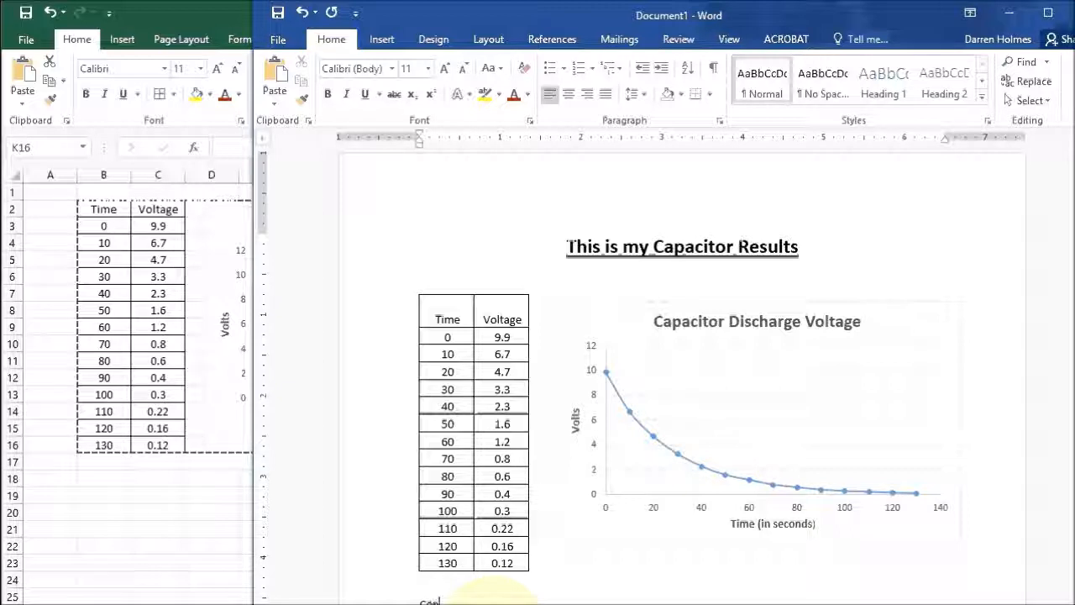
{"action": "type", "text": "ion"}
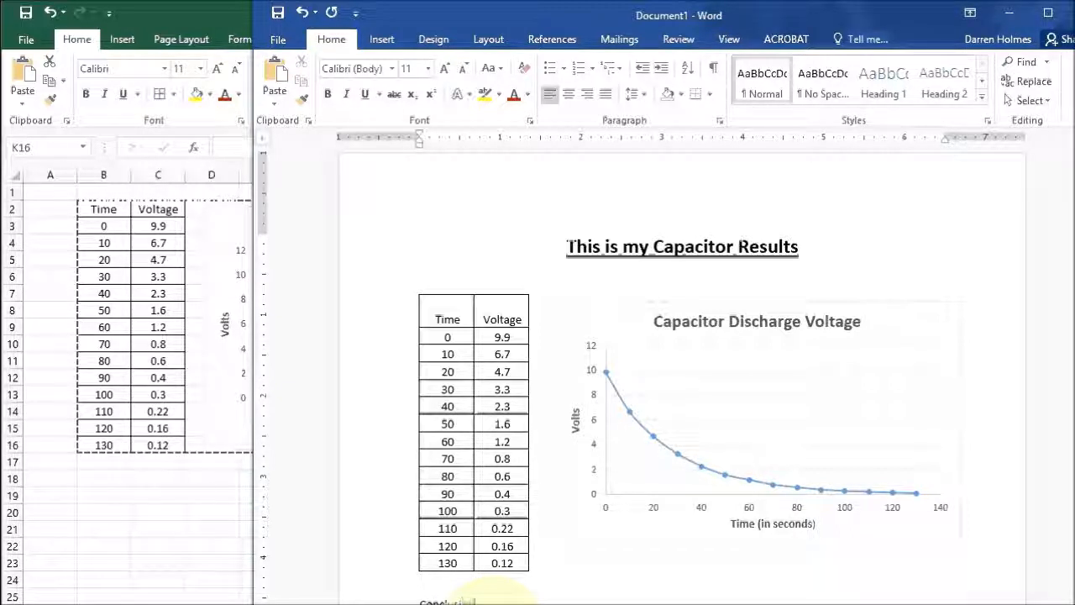